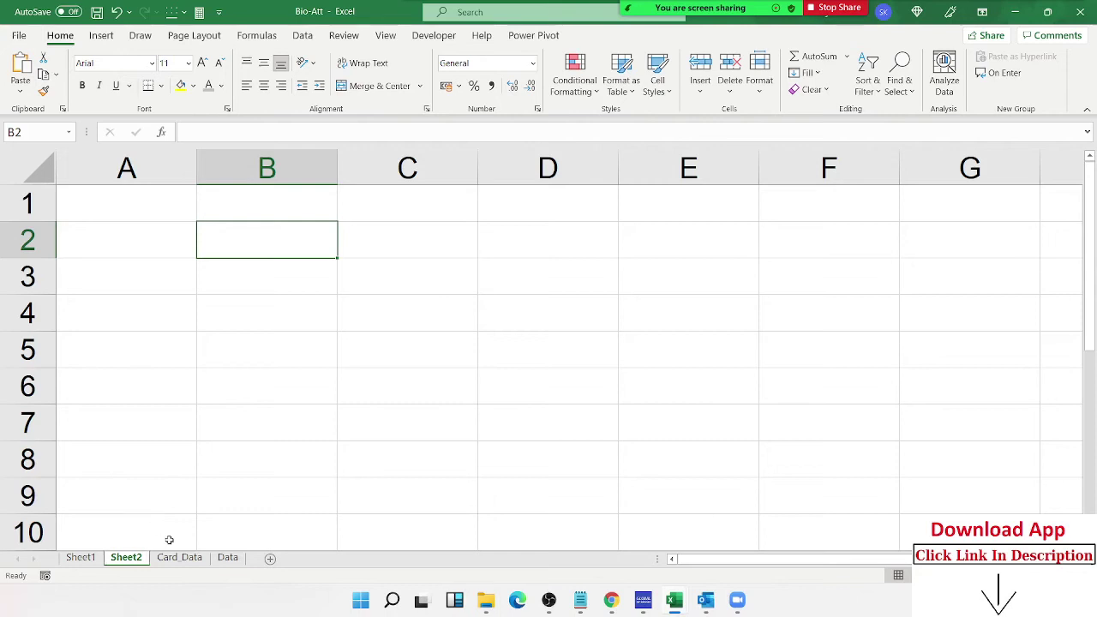
Step: Review the Name/Sdate list on Card Data, then view the Sheet1 P/A attendance pivot
click(192, 557)
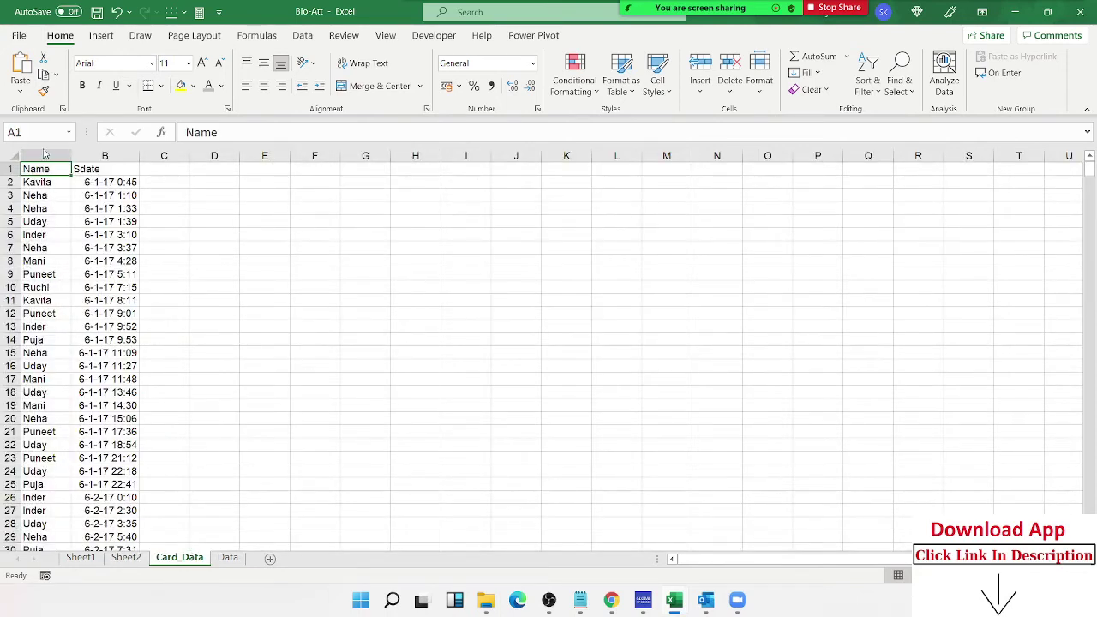
mouse_move(45, 155)
mouse_down()
mouse_move(96, 169)
mouse_move(47, 248)
mouse_up()
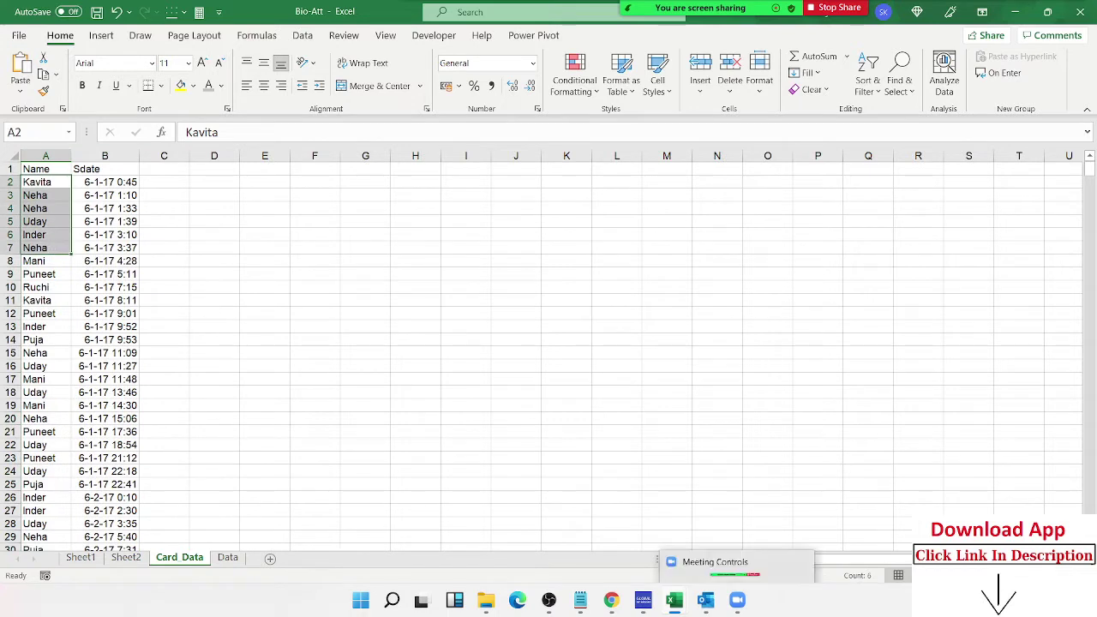
key(ctrl+v)
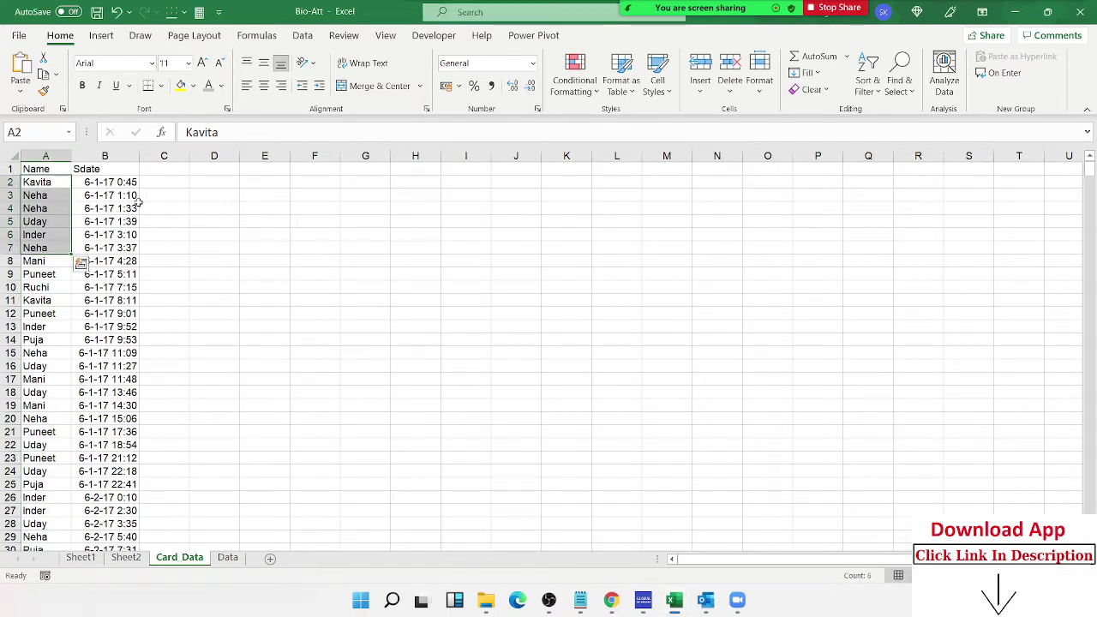
click(127, 194)
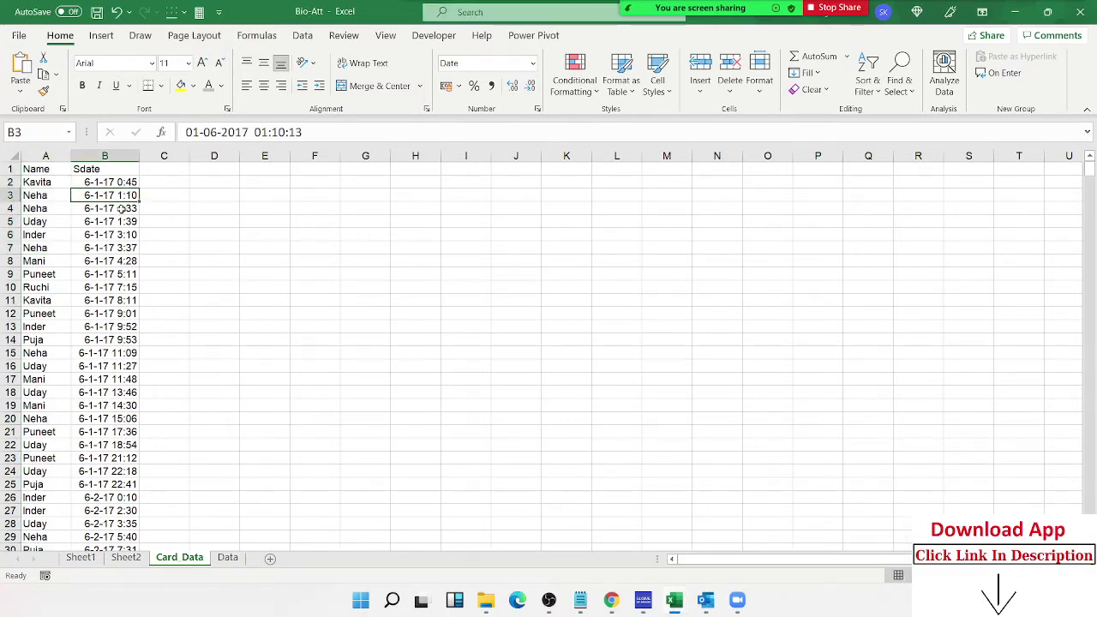
click(82, 557)
drag(143, 232, 626, 289)
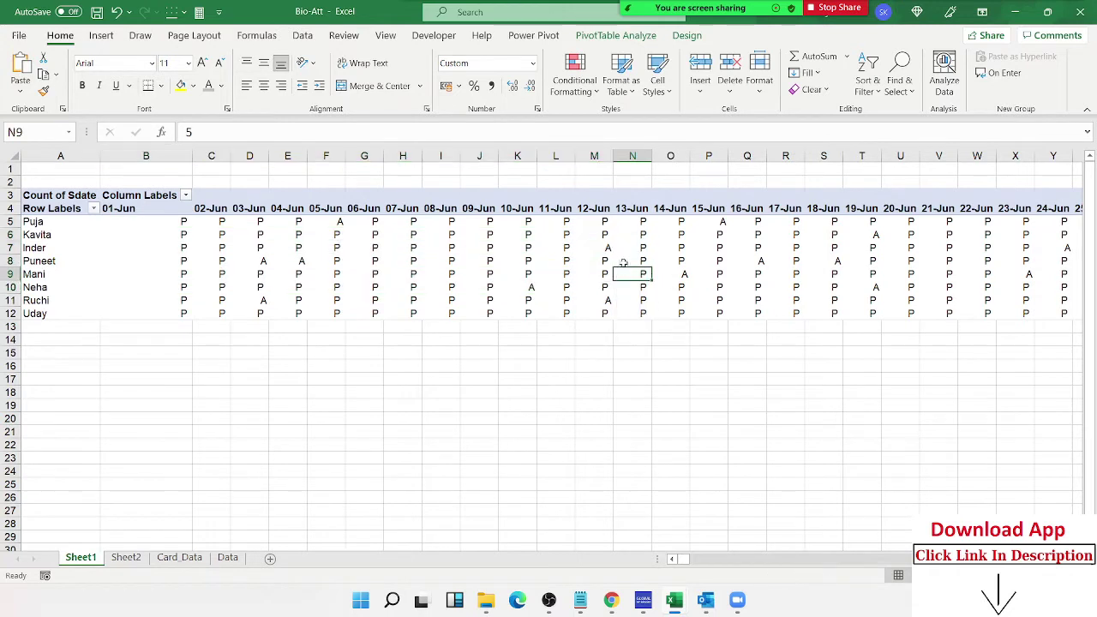
Step: Look over the Inder and Puneet attendance rows on Sheet1, then switch to Sheet2
drag(627, 247, 217, 260)
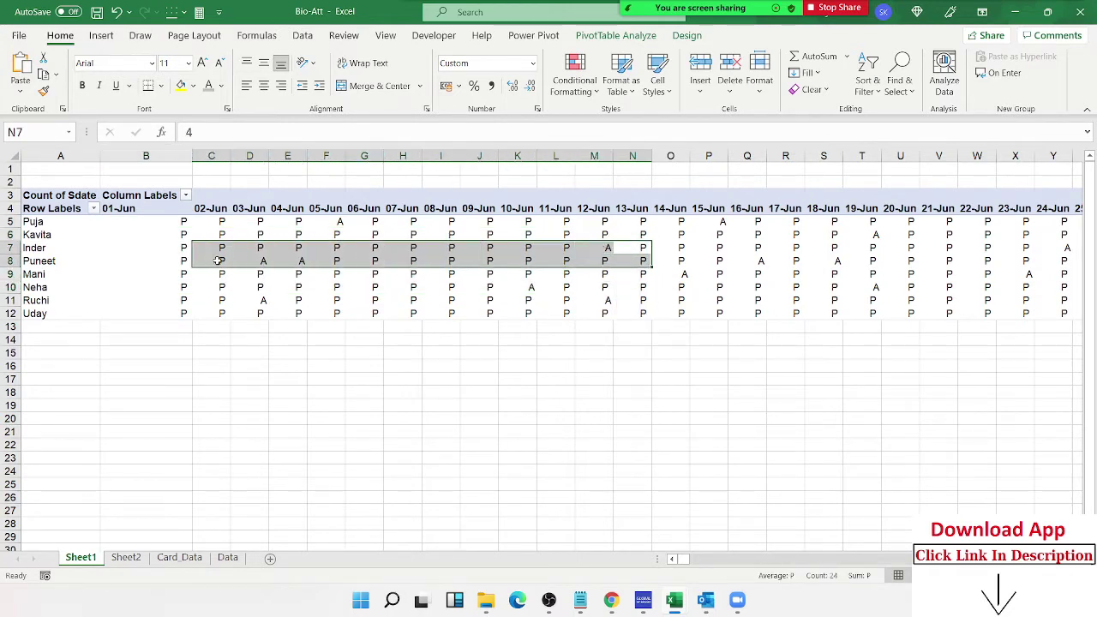
click(241, 275)
mouse_move(223, 265)
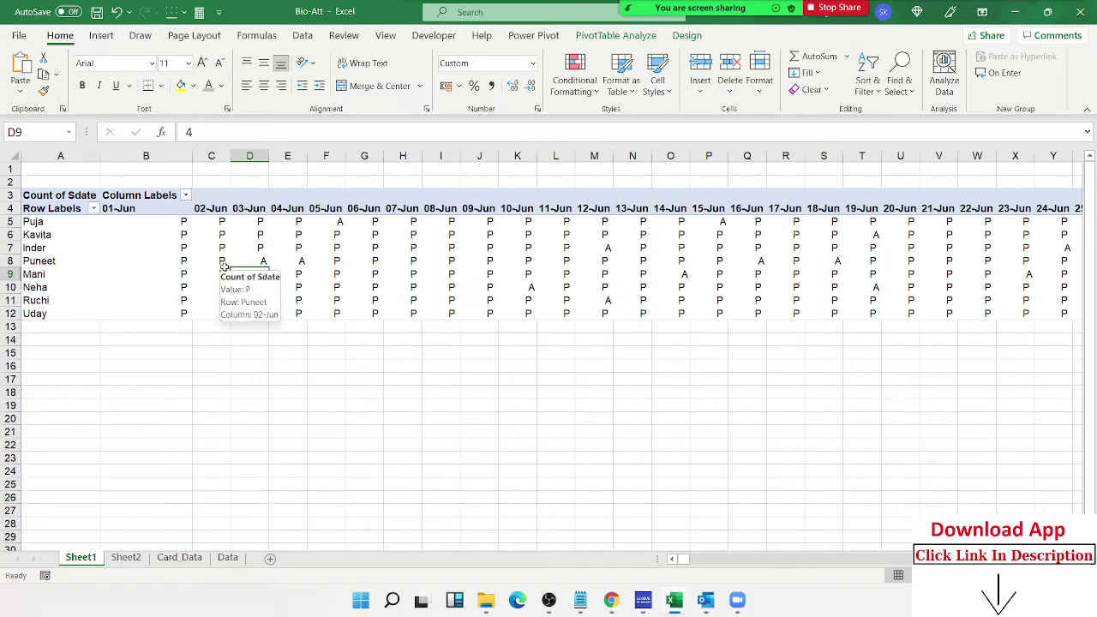
click(129, 557)
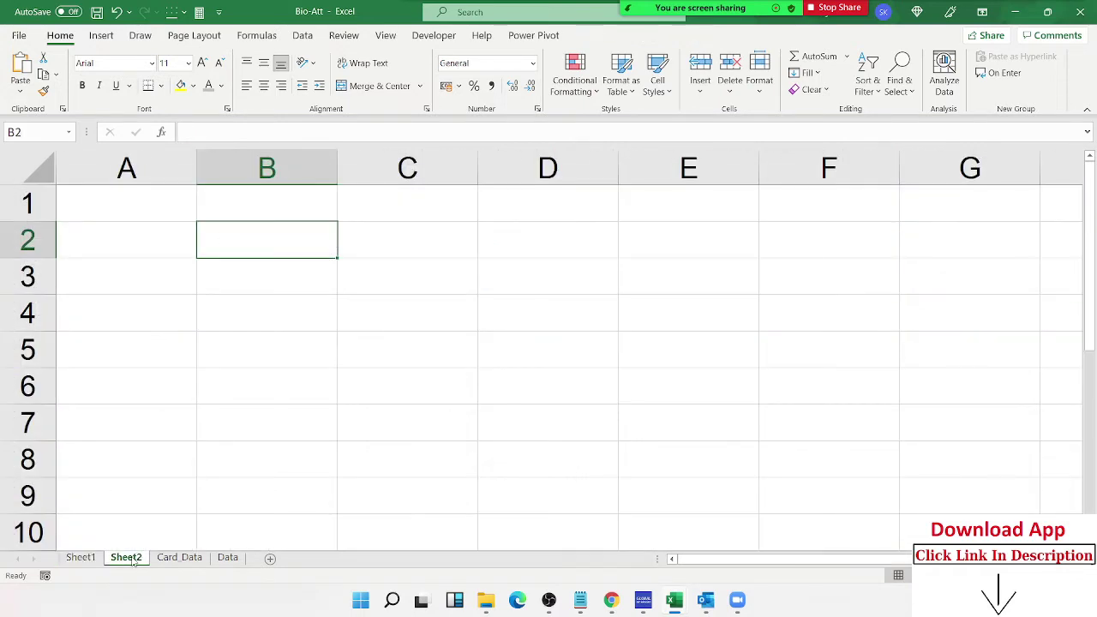
Step: Insert a PivotTable from the Card Data list on a new worksheet
click(181, 557)
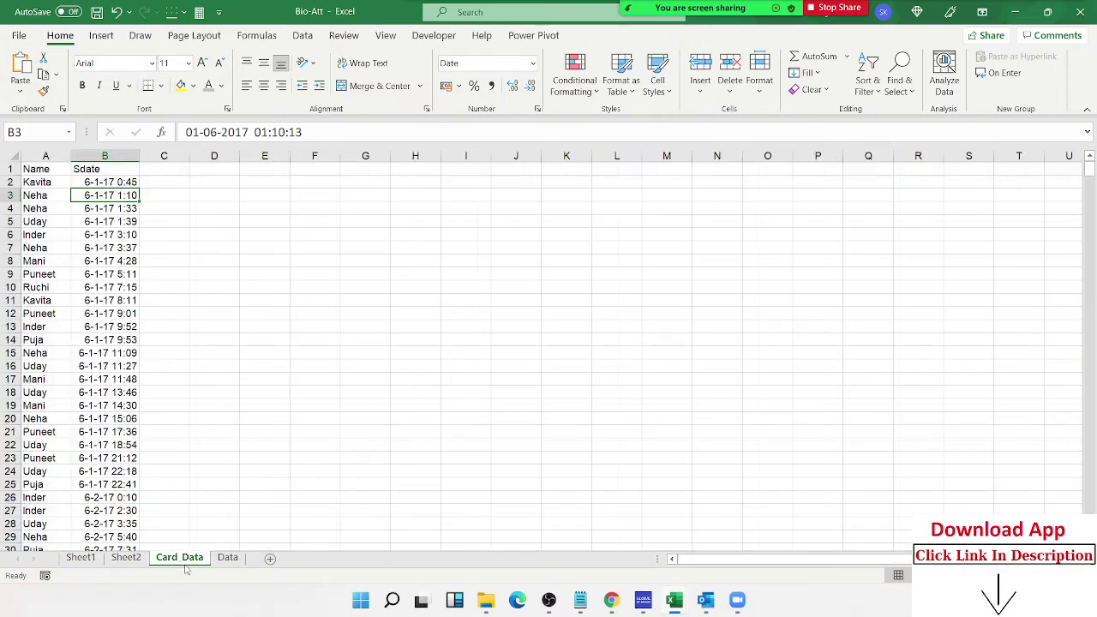
click(34, 171)
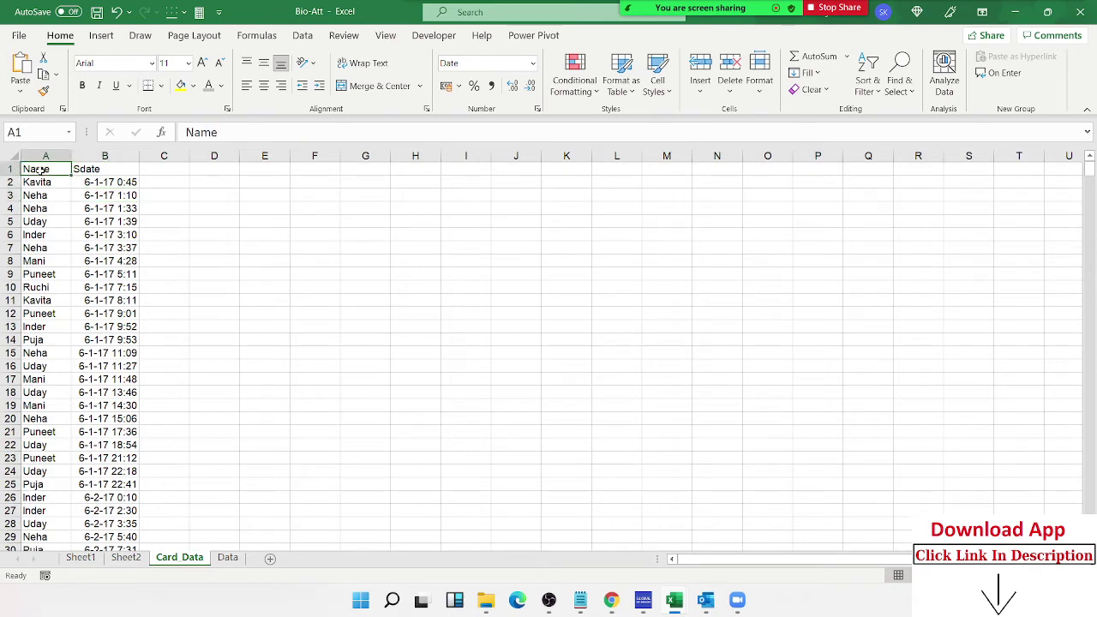
click(101, 38)
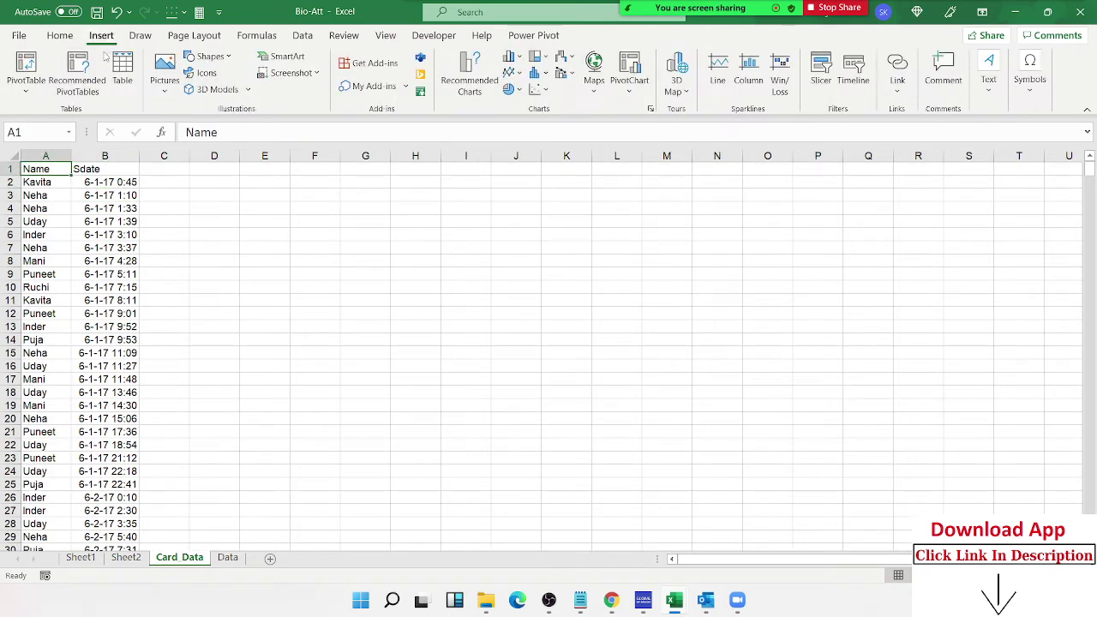
click(39, 82)
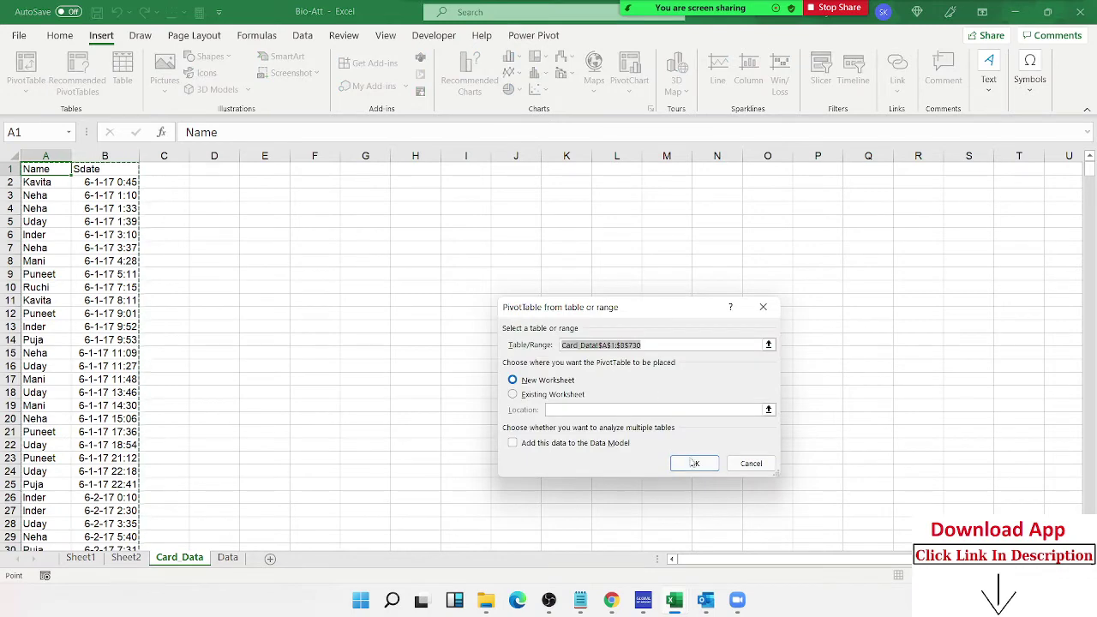
click(694, 463)
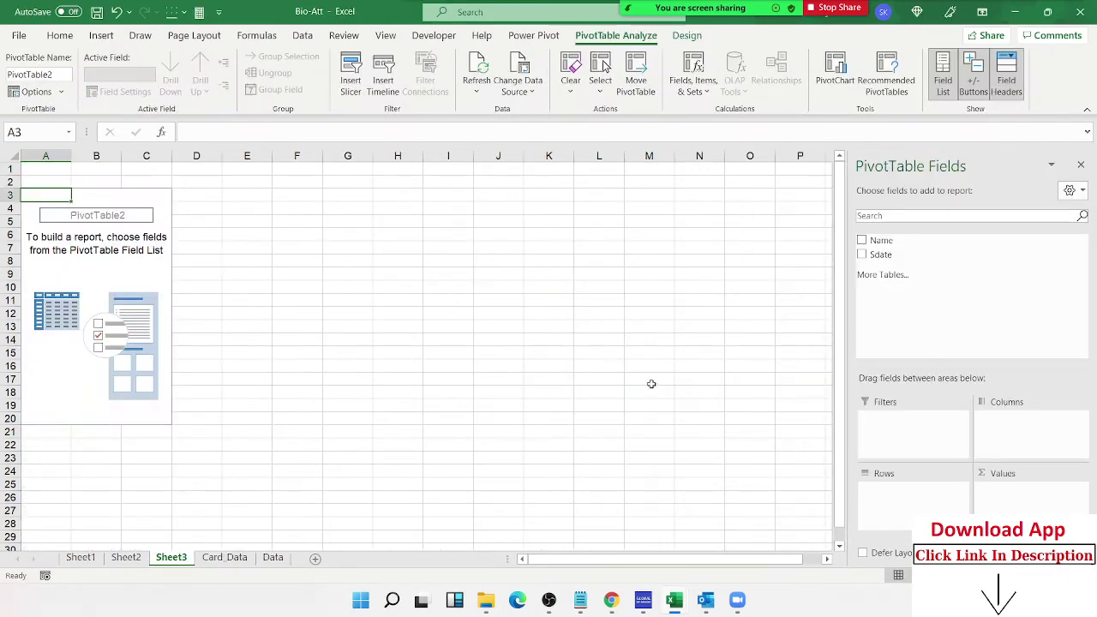
Step: Put Name in Rows, Sdate in Columns and Count of Sdate in Values
drag(880, 240, 908, 490)
drag(880, 255, 1028, 424)
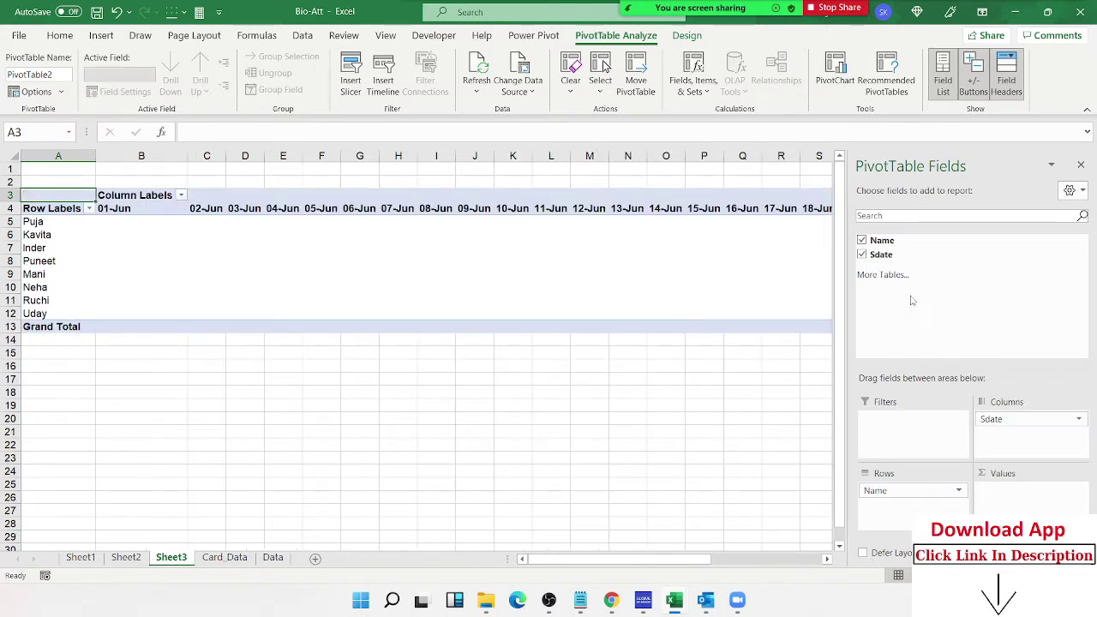
drag(883, 254, 998, 496)
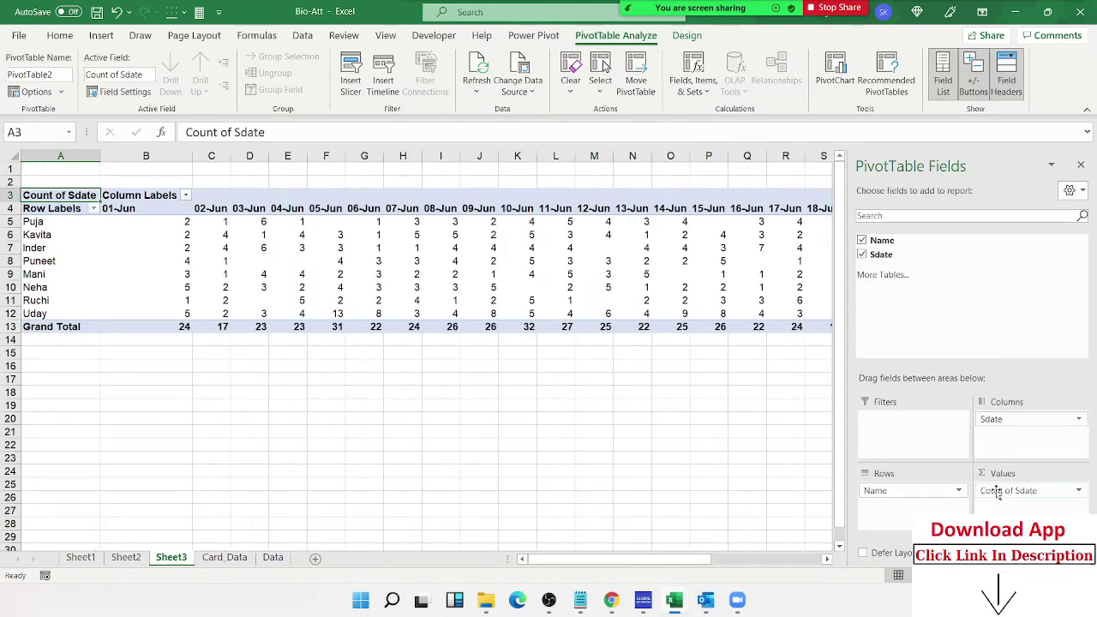
click(376, 287)
click(208, 209)
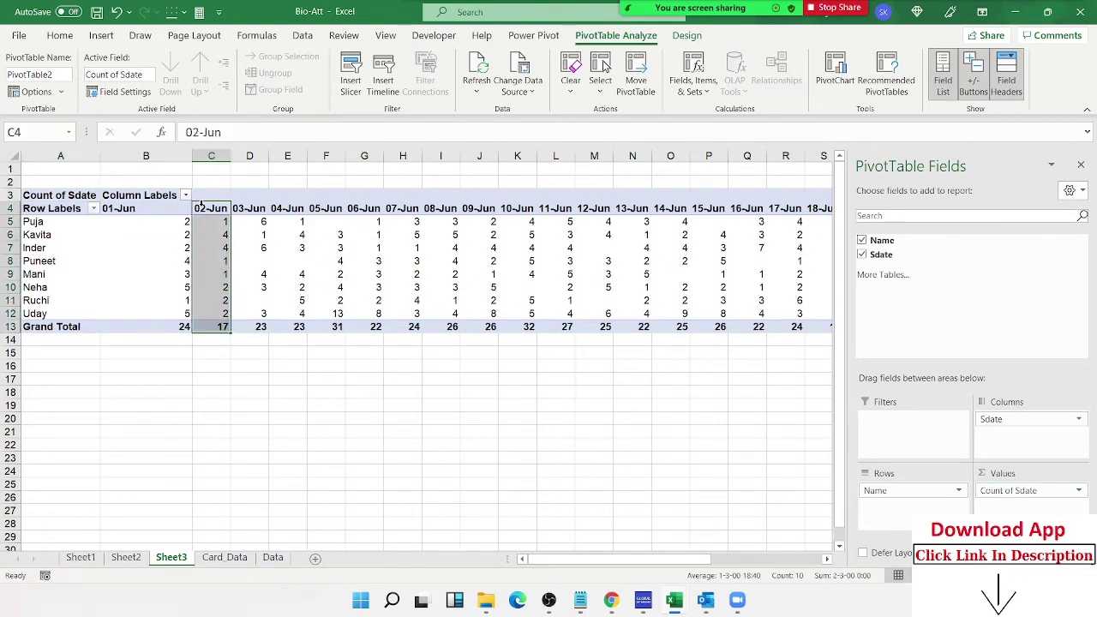
click(150, 210)
Step: Group the Sdate date headings by Days and close the PivotTable Field List
right_click(150, 210)
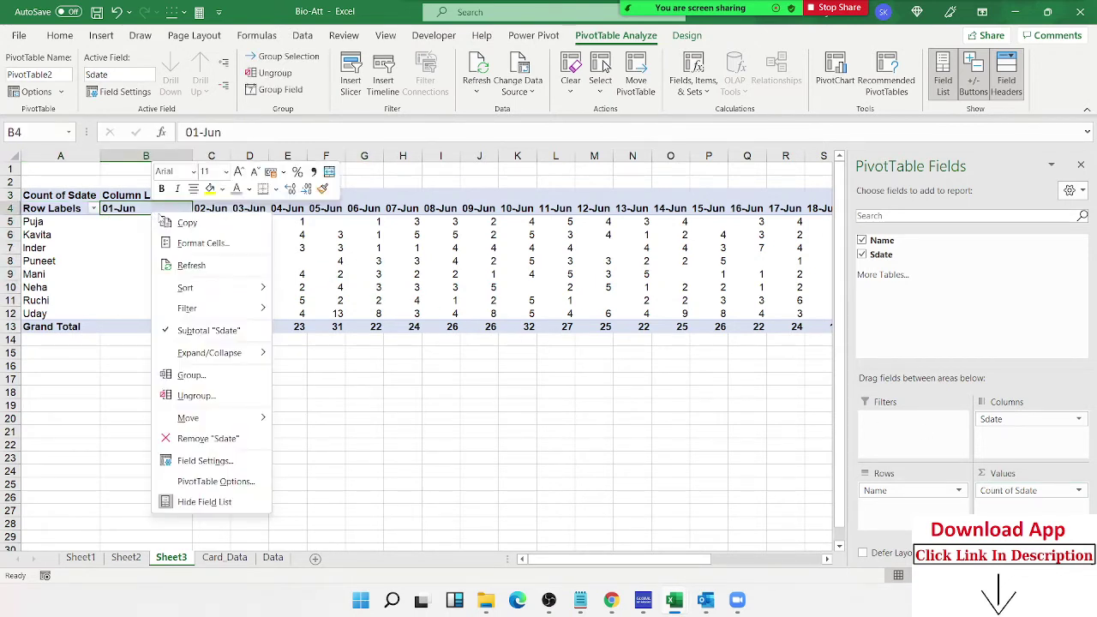
click(184, 371)
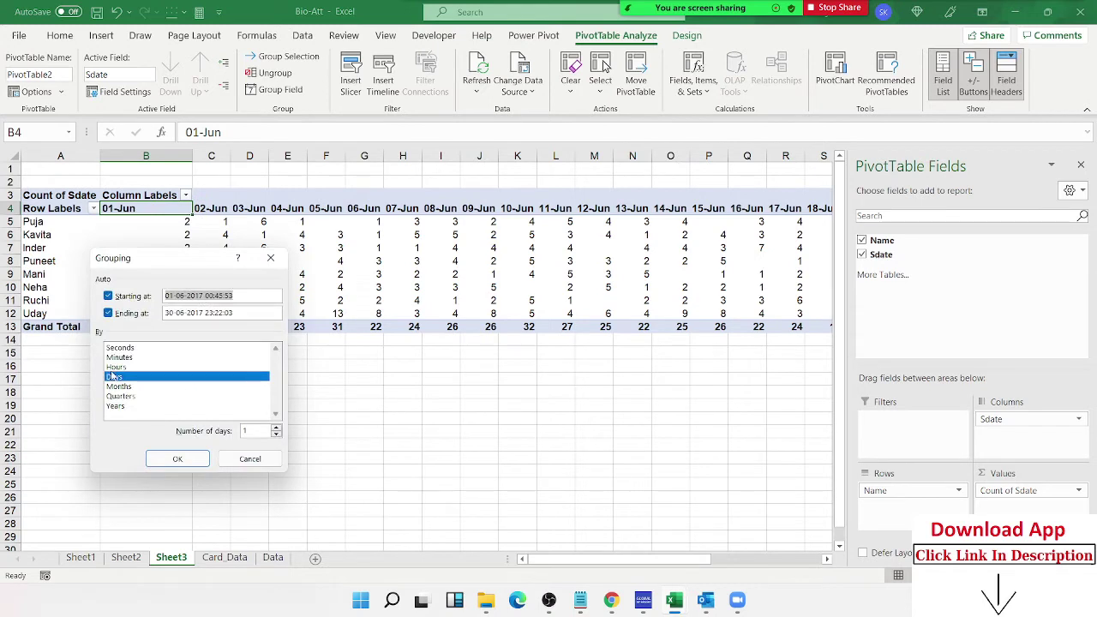
click(177, 459)
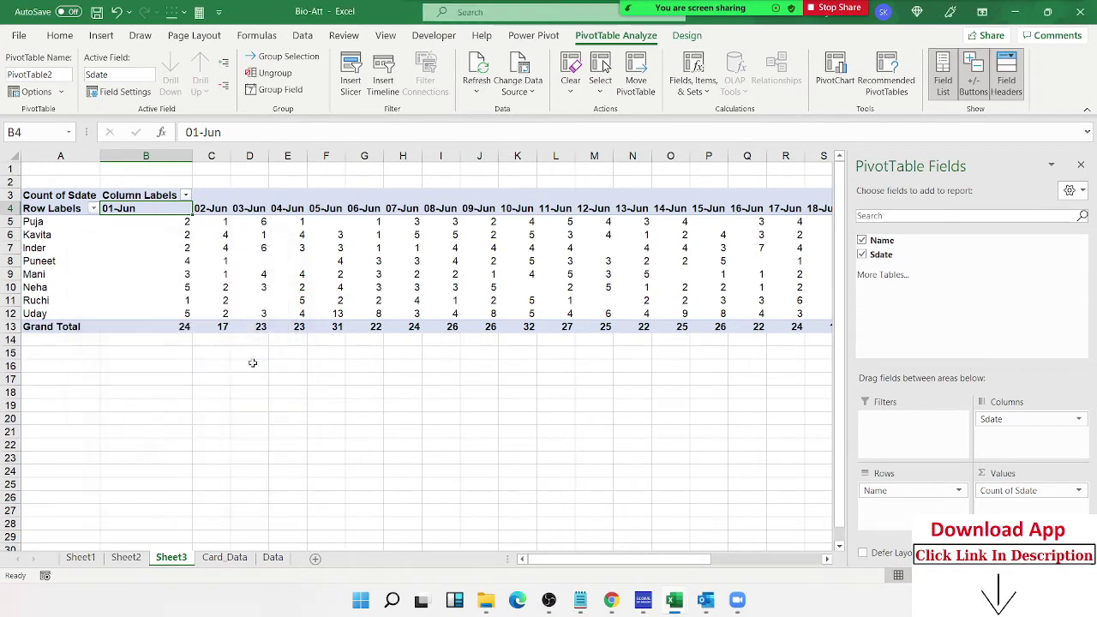
click(255, 267)
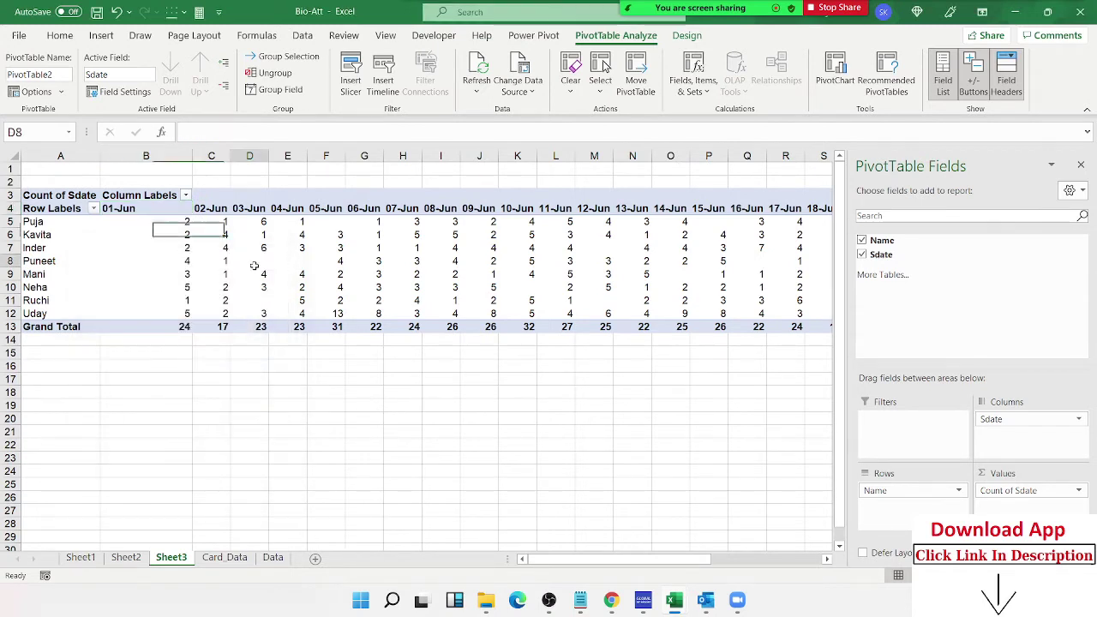
click(713, 248)
click(1081, 165)
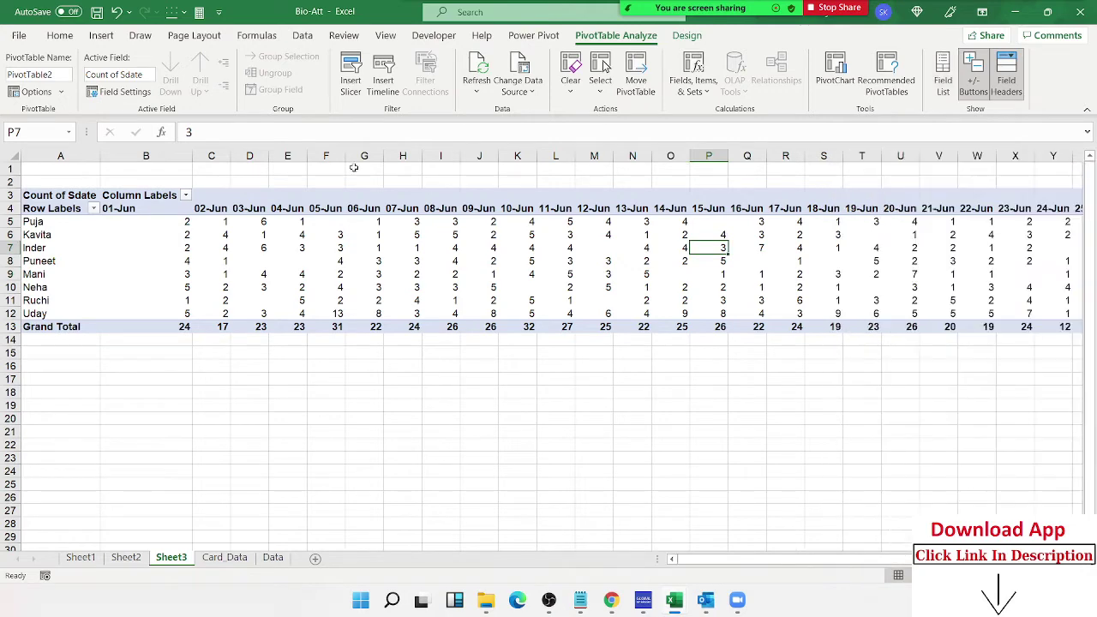
drag(28, 175, 27, 176)
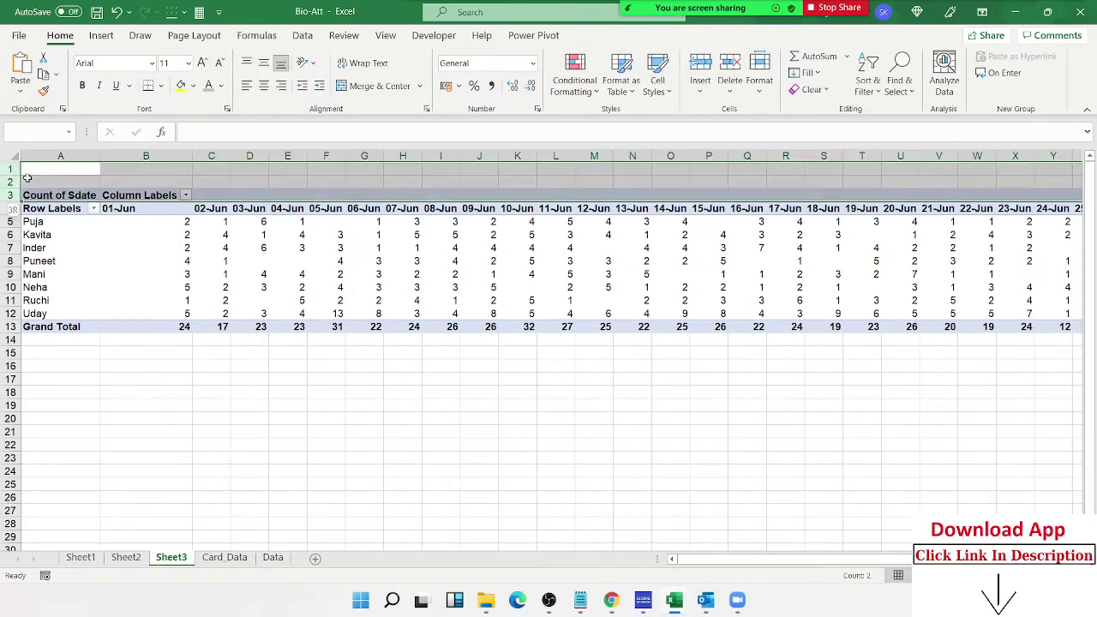
Step: Select full rows 1–15 holding the Sheet3 pivot table
mouse_move(26, 177)
mouse_down()
mouse_move(27, 327)
mouse_move(28, 177)
mouse_up()
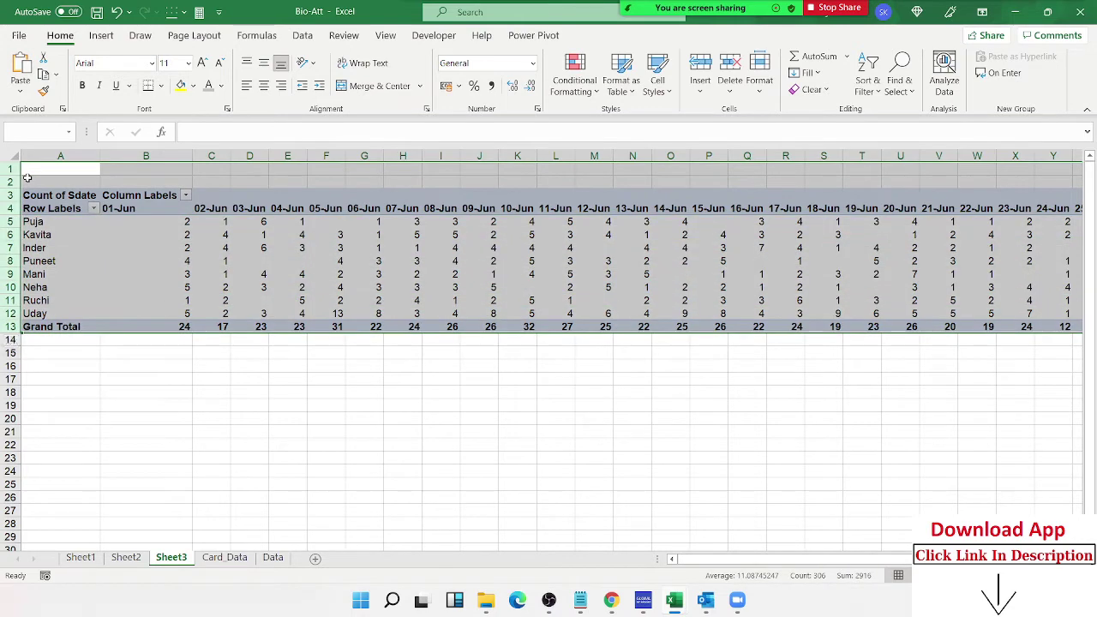
key(Right)
key(Right)
key(Down)
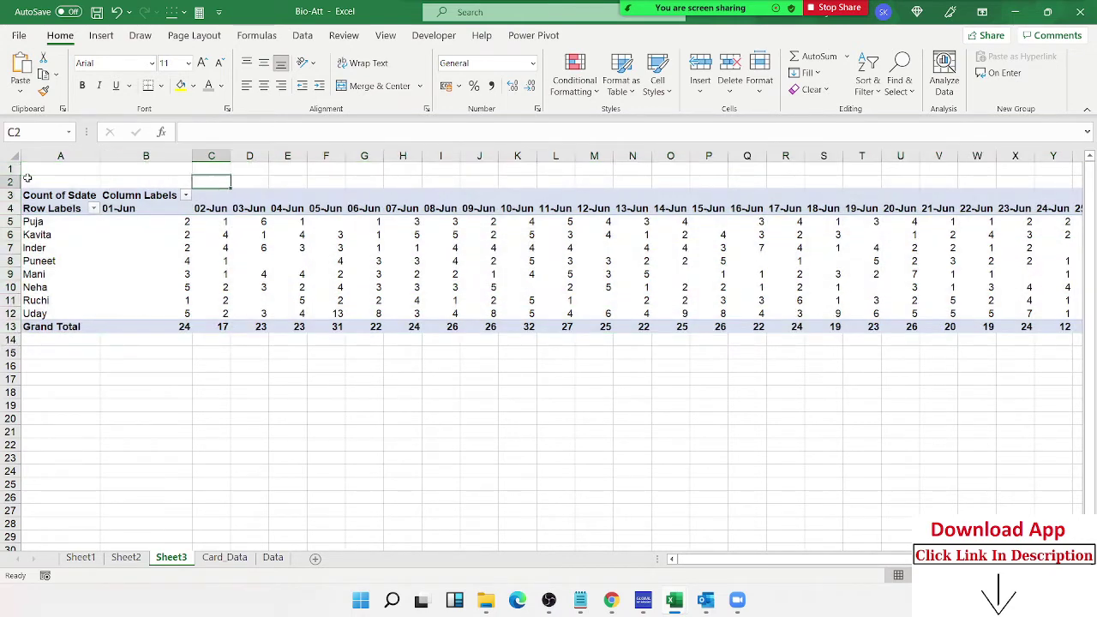
key(Down)
key(Down)
key(Down)
key(Down)
key(Down)
key(Down)
key(Down)
key(Down)
key(Down)
key(ctrl+shift+Right)
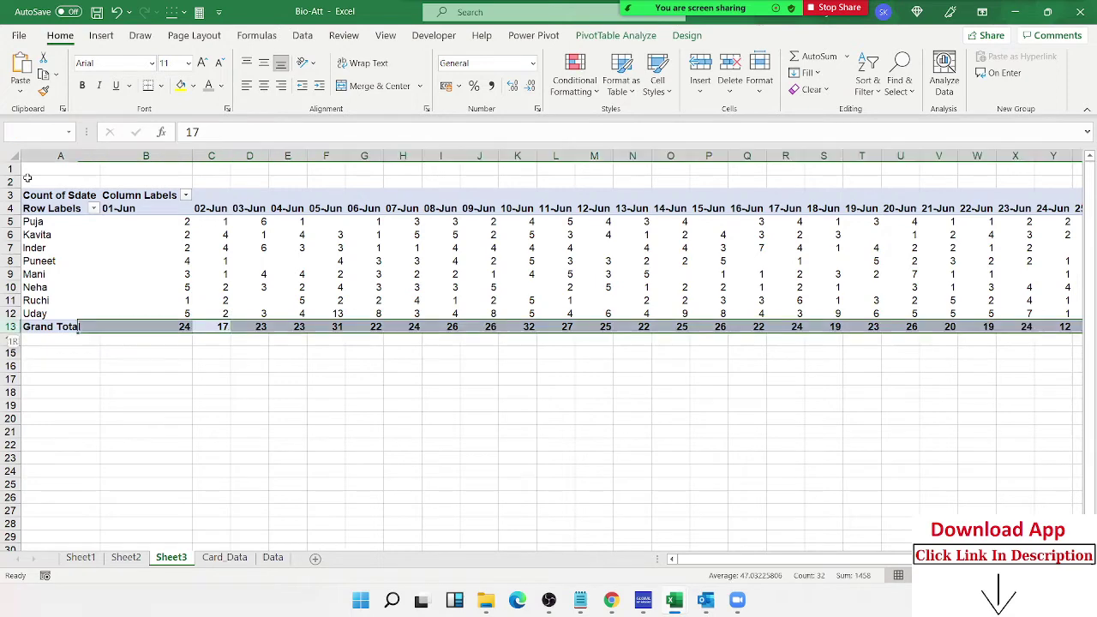
key(Up)
key(Up)
key(Up)
key(Up)
key(Up)
key(Up)
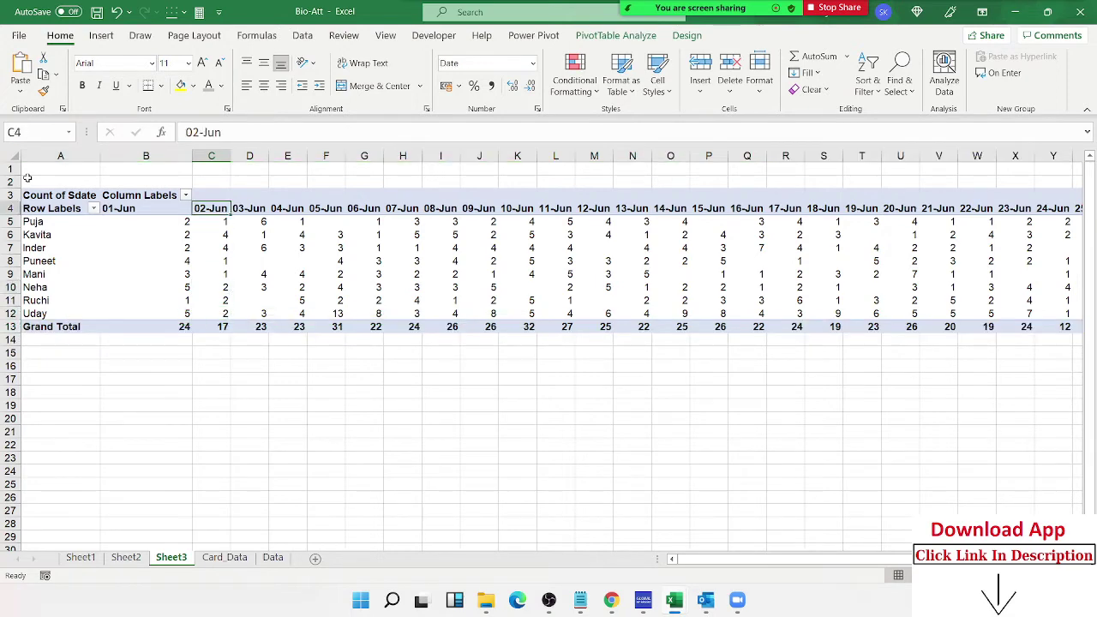
key(ctrl+Home)
drag(10, 169, 10, 353)
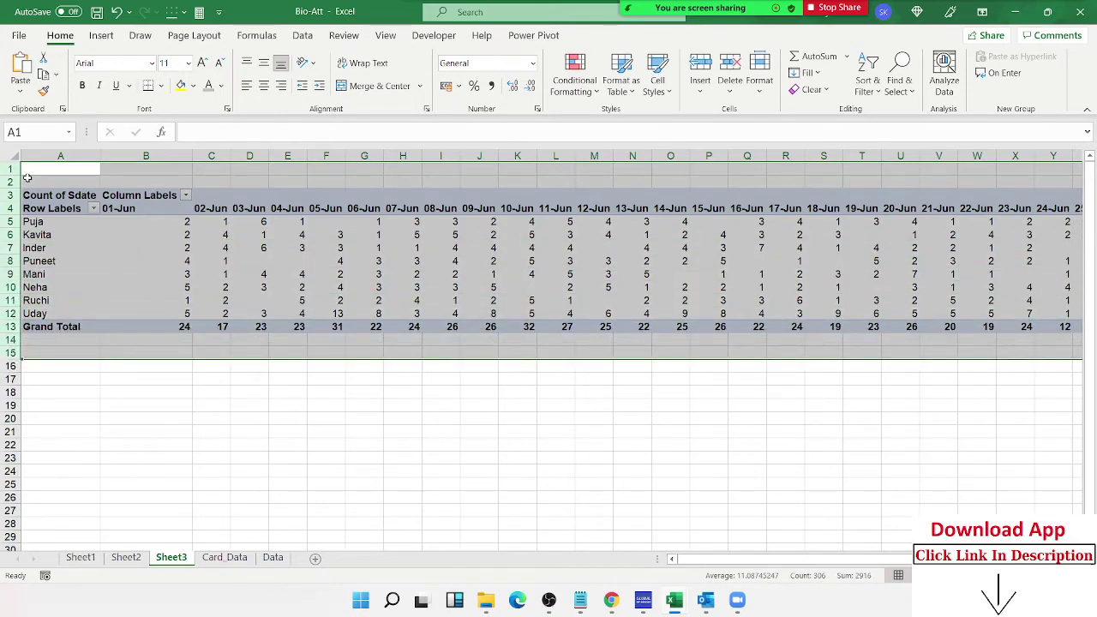
Step: Copy the pivot rows and paste them back in place as values
key(ctrl+c)
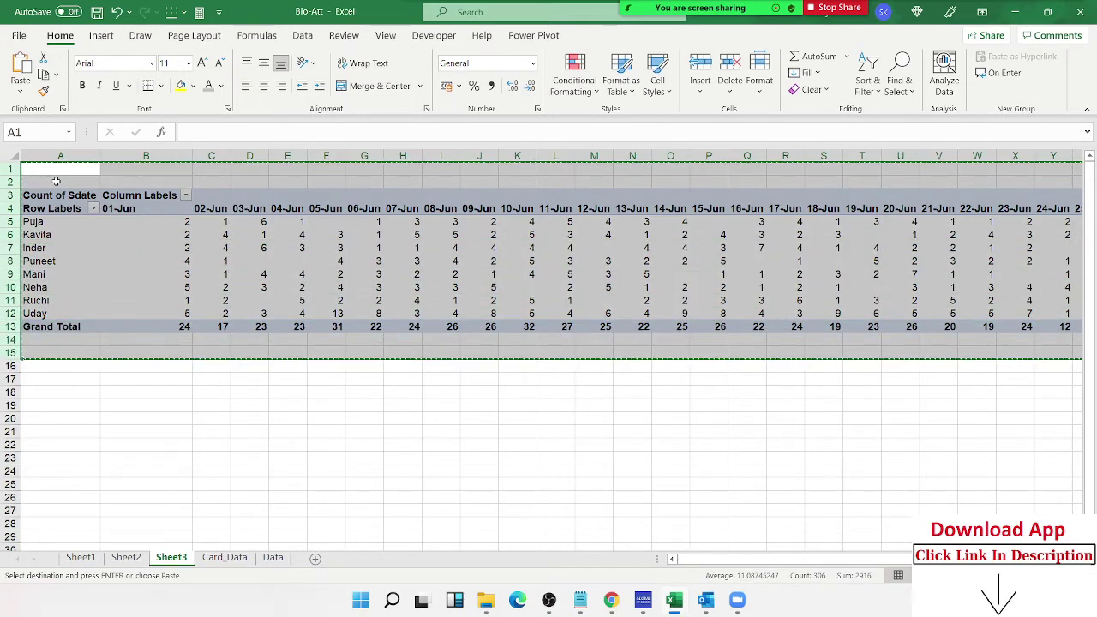
click(20, 91)
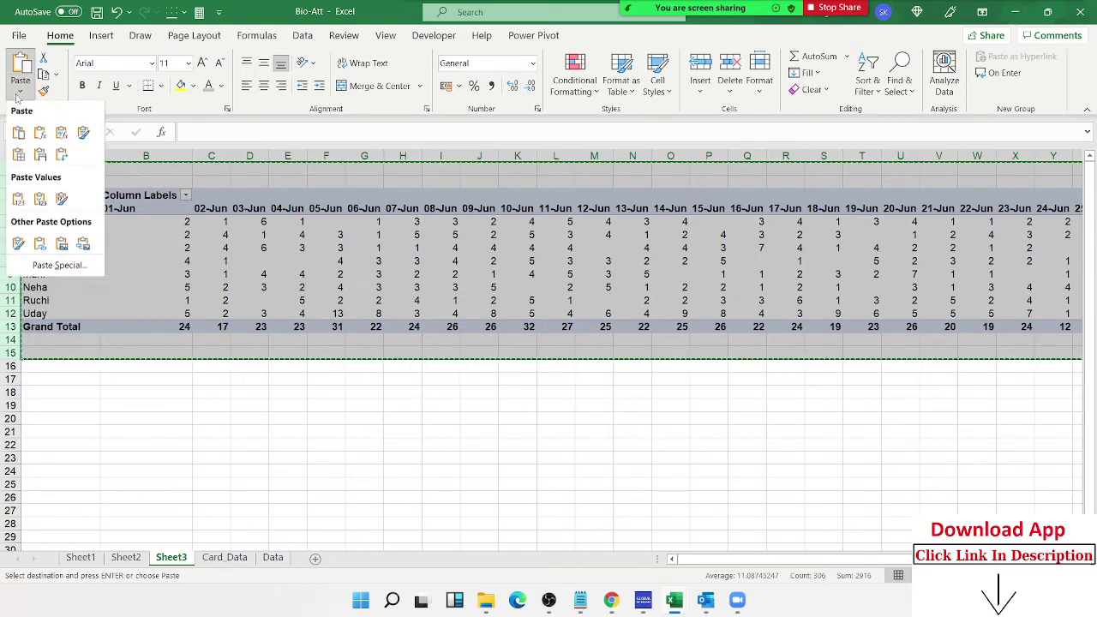
click(18, 202)
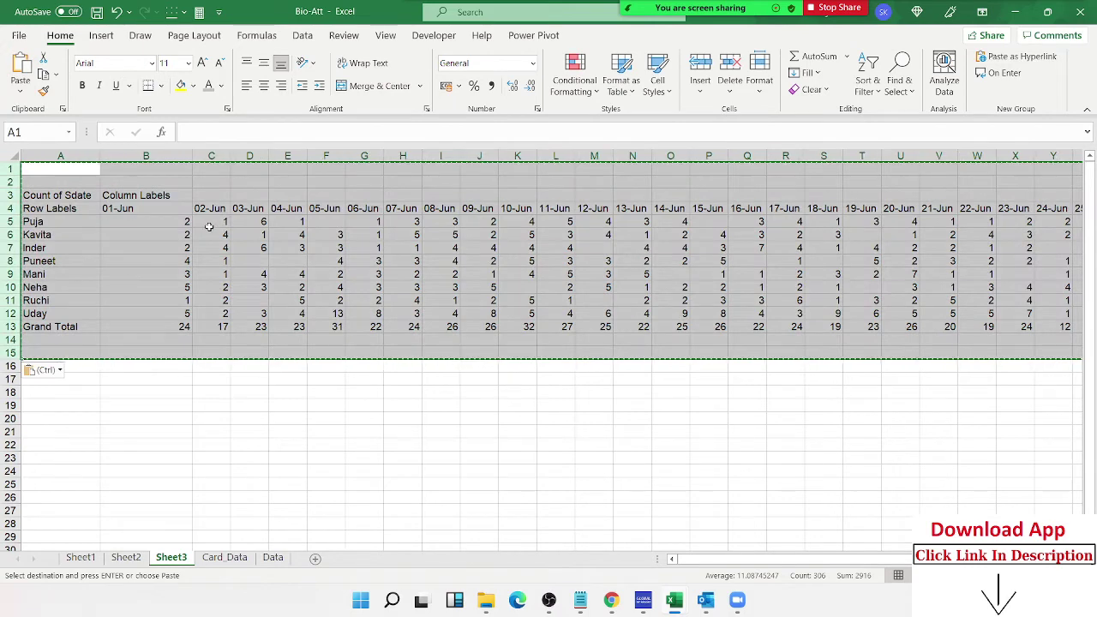
click(209, 224)
key(Escape)
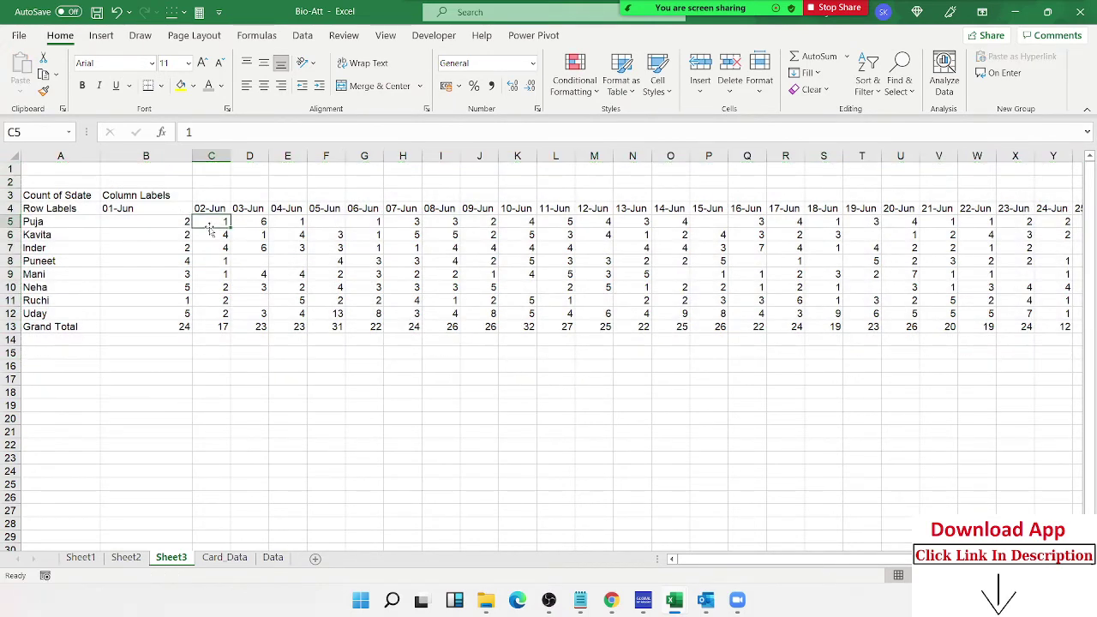
Step: Delete row 3 (Count of Sdate) and the Grand Total row using Shift+Space and Ctrl+minus
key(Up)
key(Up)
key(shift+space)
key(ctrl+minus)
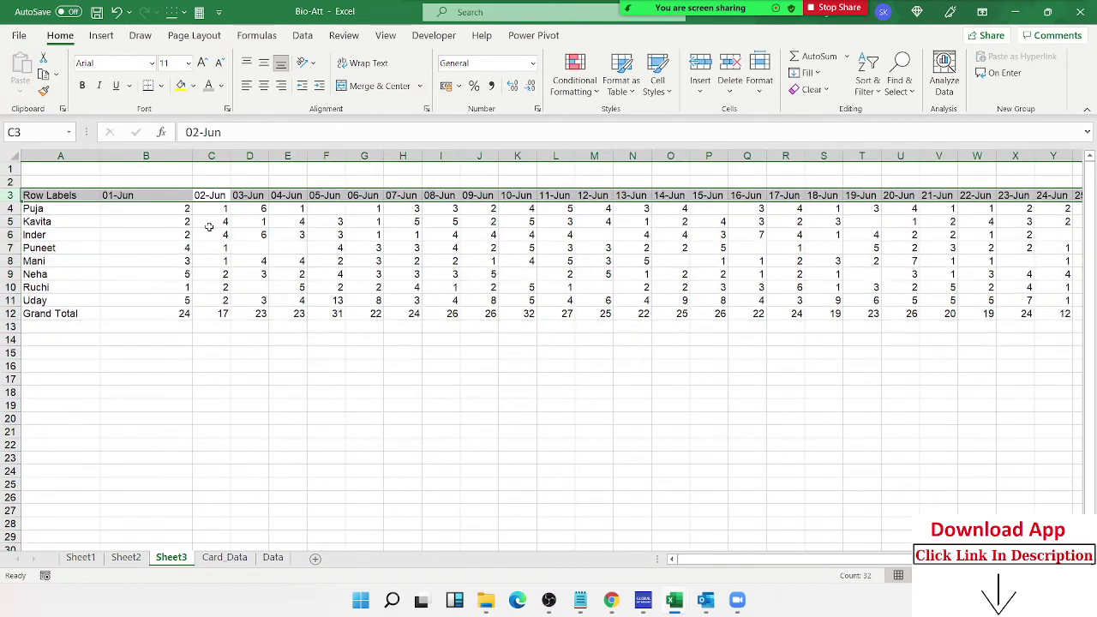
key(Down)
key(Down)
key(Down)
key(Down)
key(Down)
key(Down)
key(Down)
key(Down)
key(Down)
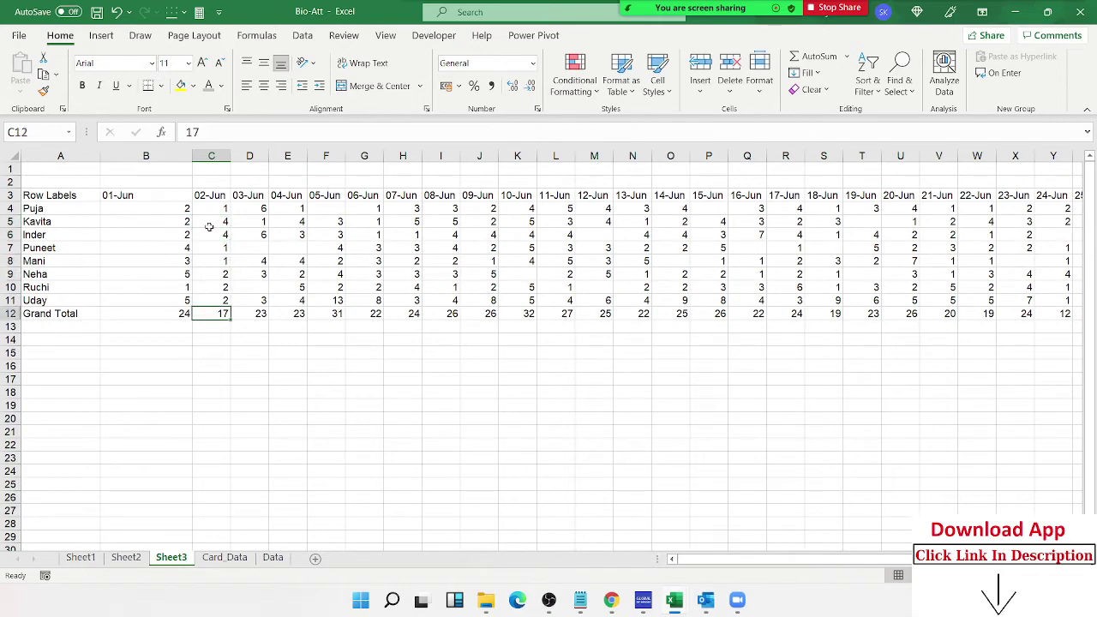
key(shift+space)
key(ctrl+minus)
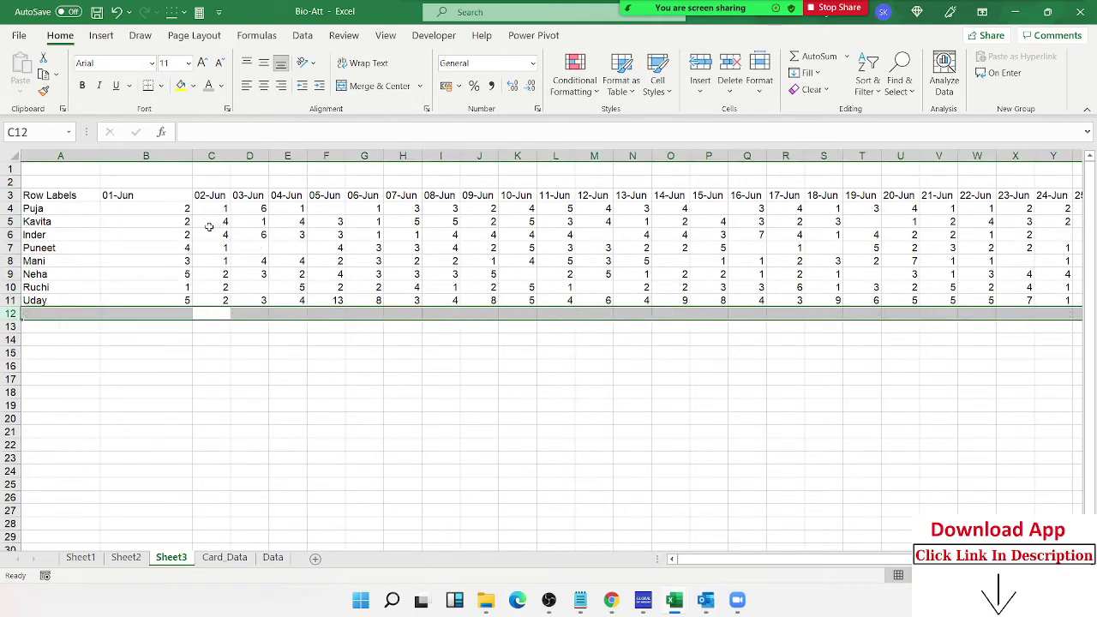
key(Up)
key(ctrl+Right)
key(Right)
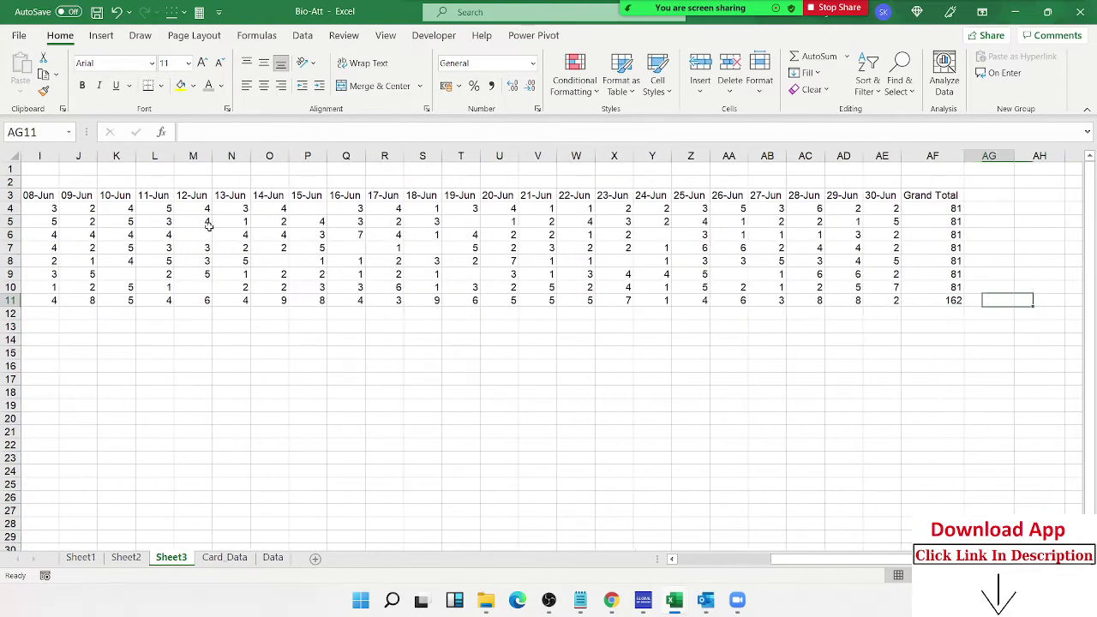
Step: Clear the Grand Total column AF with Ctrl+Space and Delete
key(Left)
key(Left)
key(Right)
key(ctrl+space)
key(Delete)
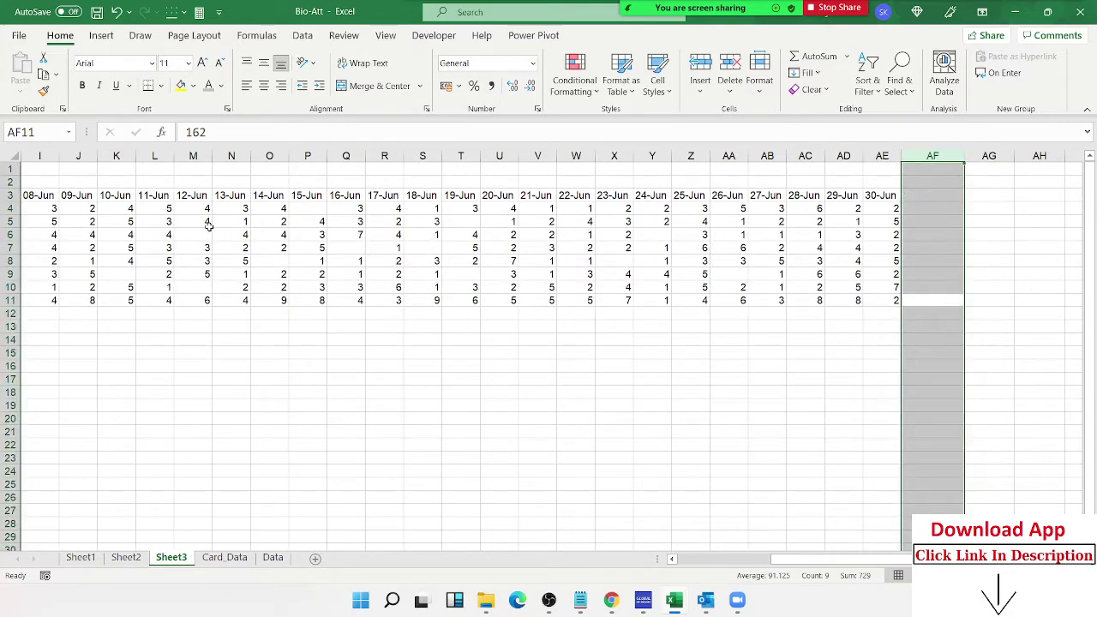
Step: Select the table from Row Labels to check its extent
key(Left)
key(Up)
key(Up)
key(Up)
key(Up)
key(Up)
key(Up)
key(Up)
key(Up)
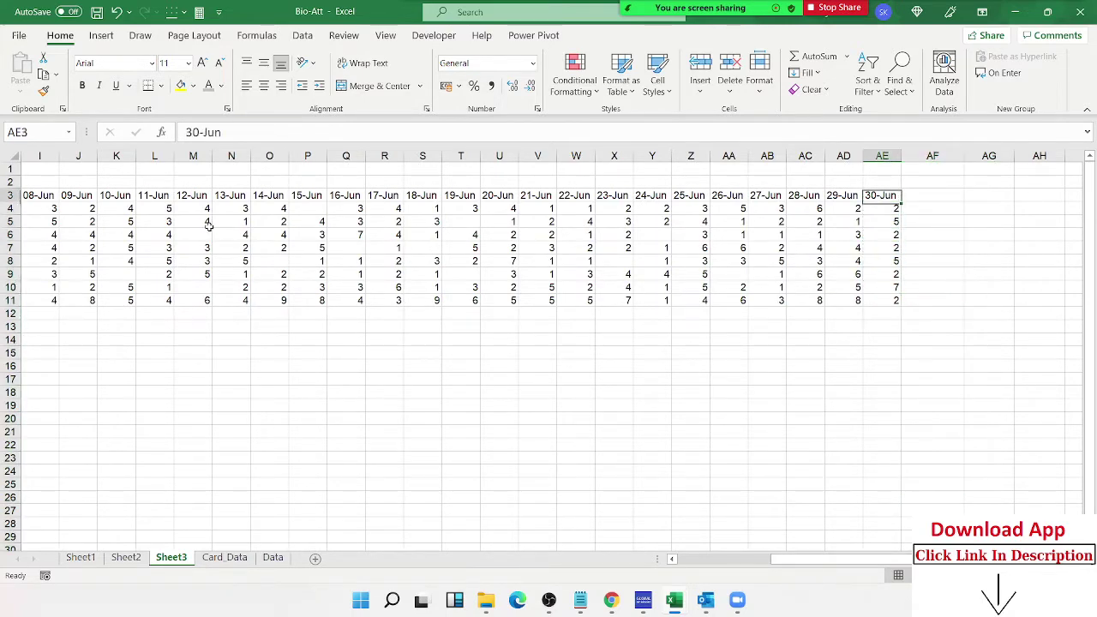
key(ctrl+Left)
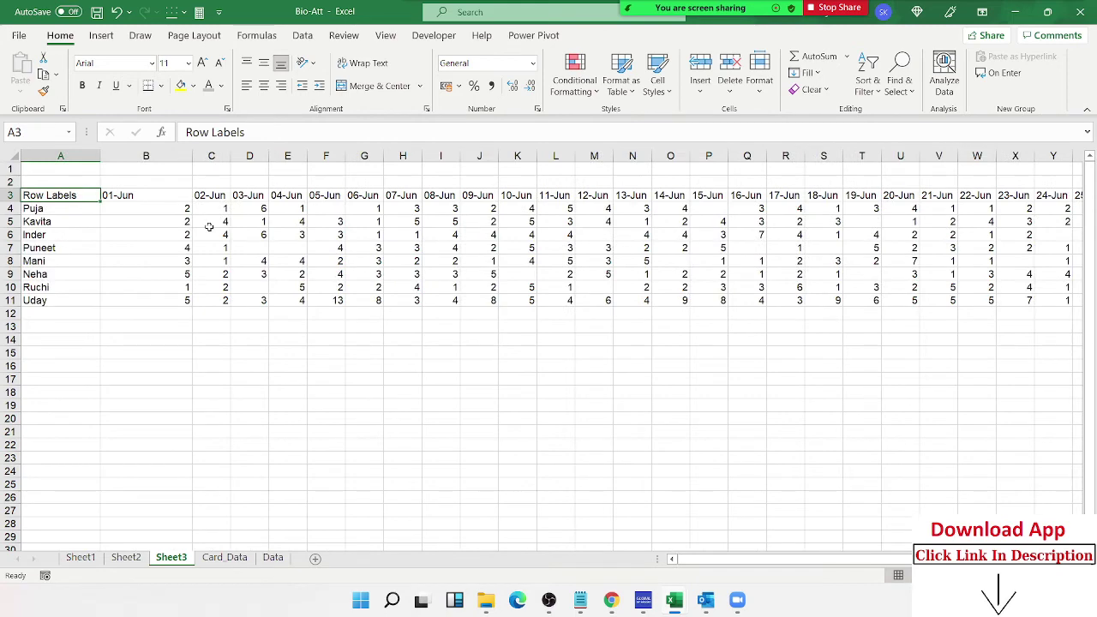
key(ctrl+shift+Right)
key(ctrl+shift+Down)
key(Left)
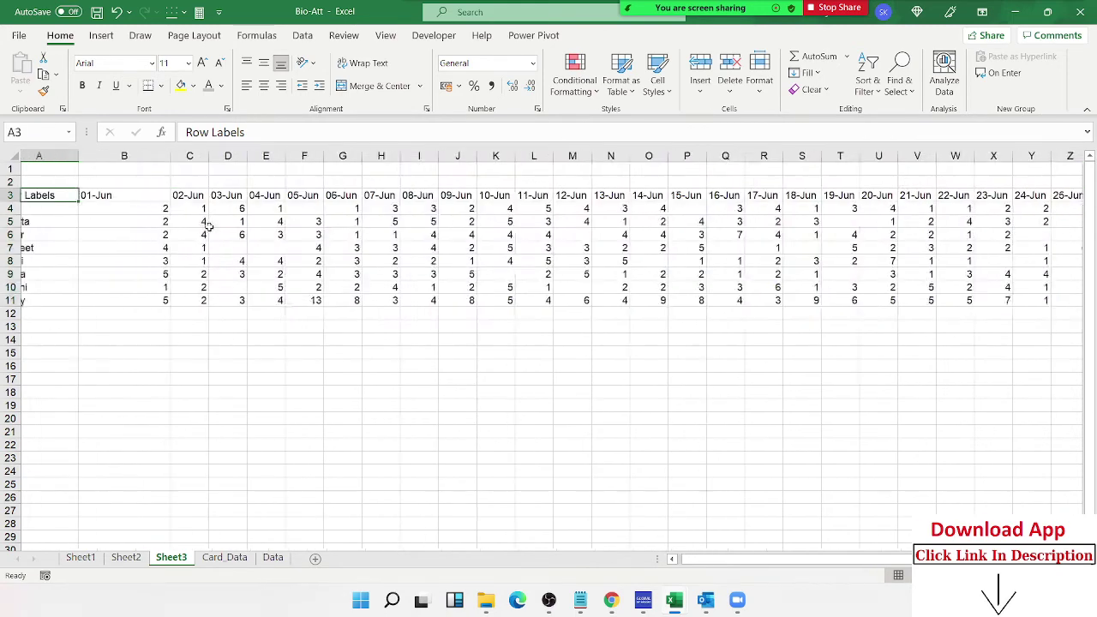
key(ctrl+shift+Right)
key(ctrl+shift+Down)
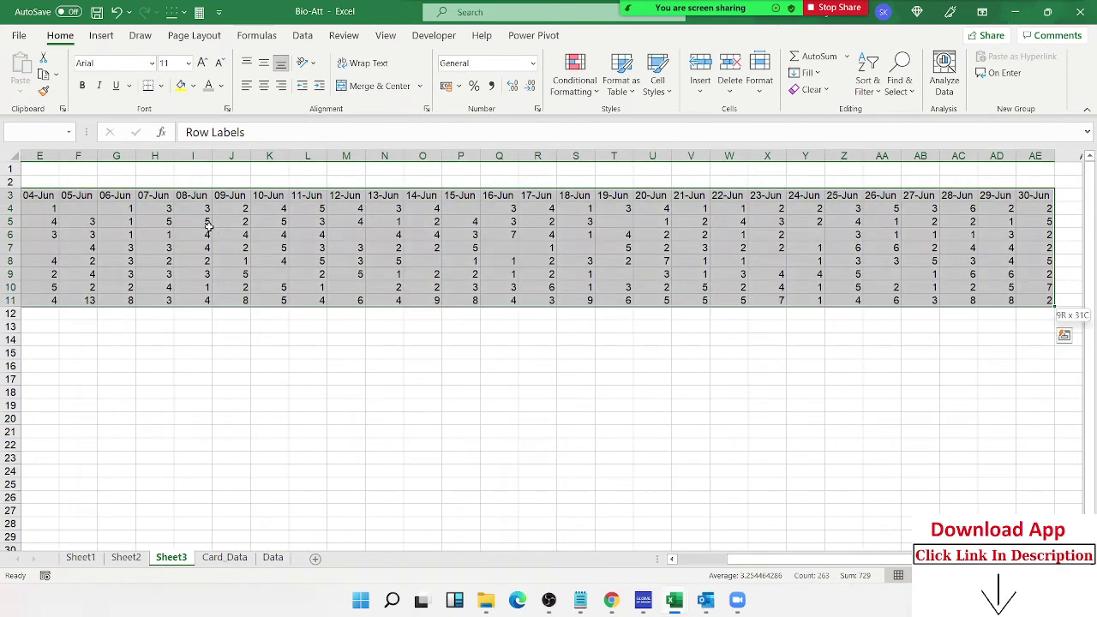
key(Left)
Step: Select the count cells B4:AE11, 01-Jun to 30-Jun for all employees
key(Right)
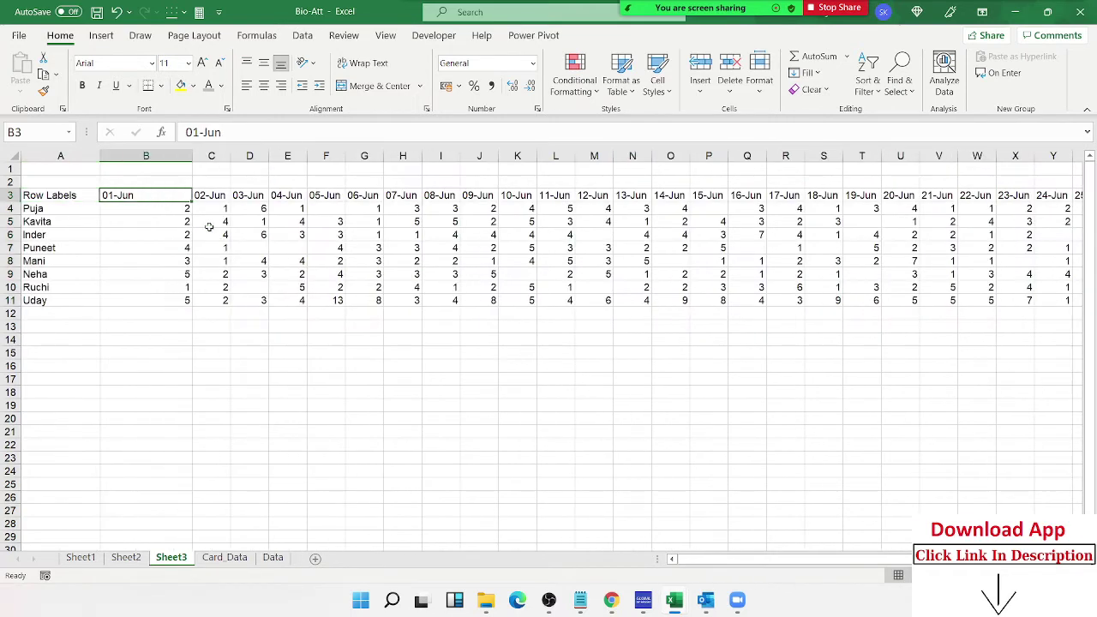
key(Down)
key(shift+Right)
key(shift+Right)
key(shift+Right)
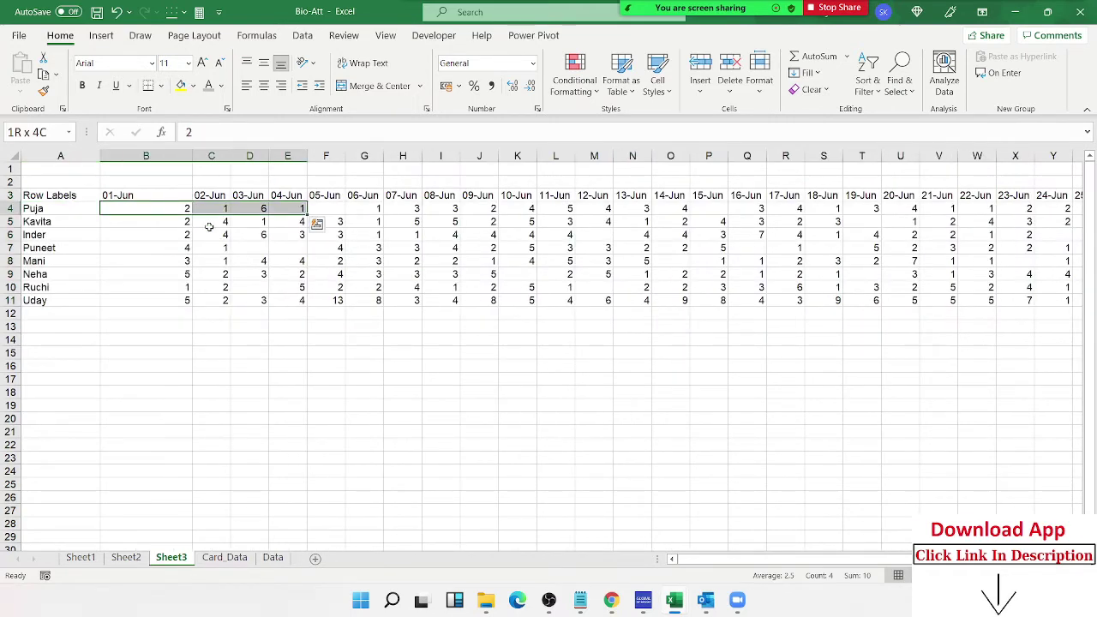
key(ctrl+shift+Right)
key(ctrl+shift+Left)
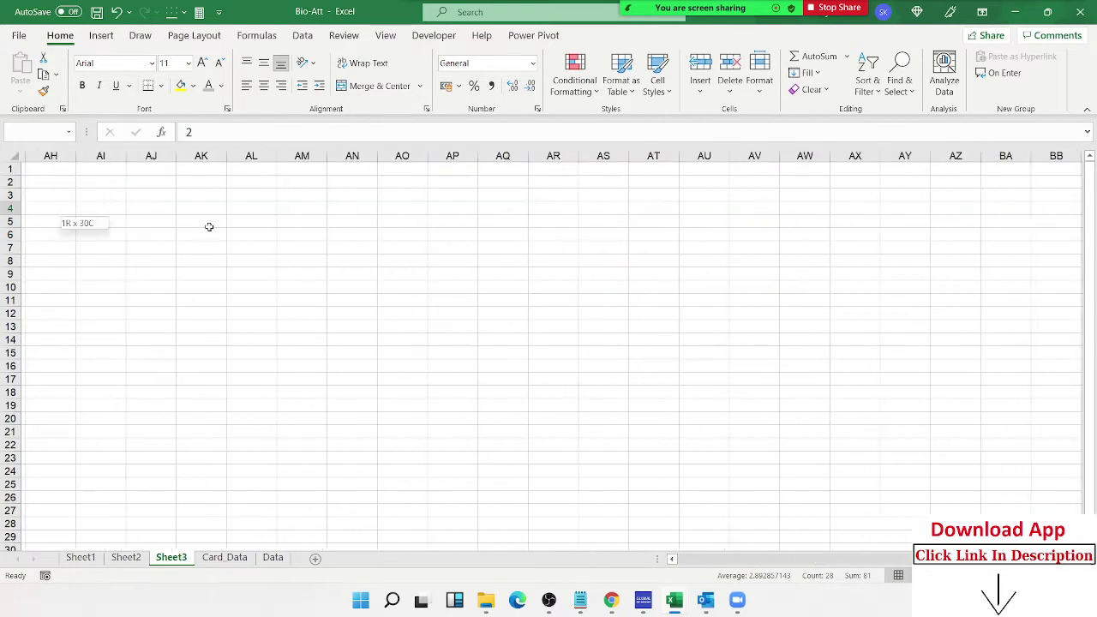
key(shift+Down)
key(shift+Down)
key(shift+Down)
key(shift+Down)
key(shift+Down)
key(shift+Down)
key(shift+Down)
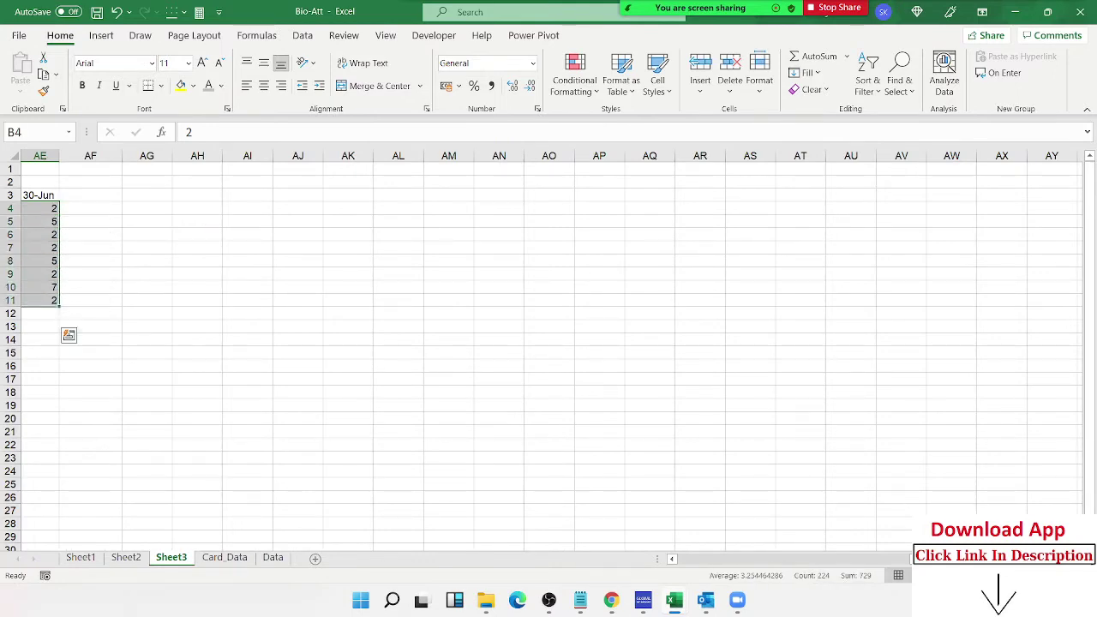
key(ctrl+BackSpace)
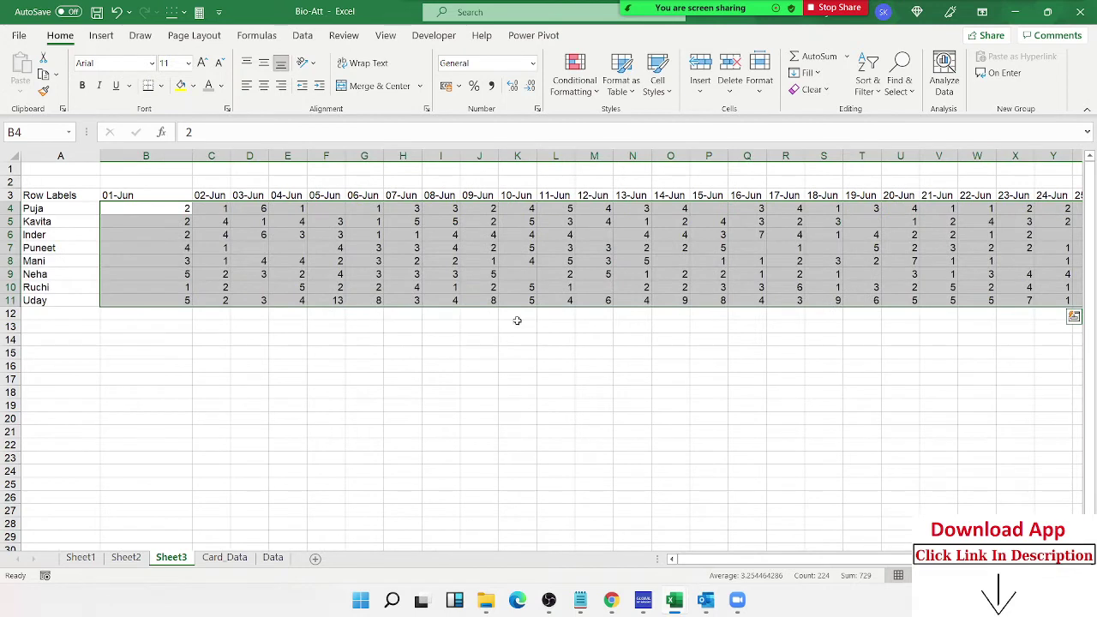
right_click(502, 278)
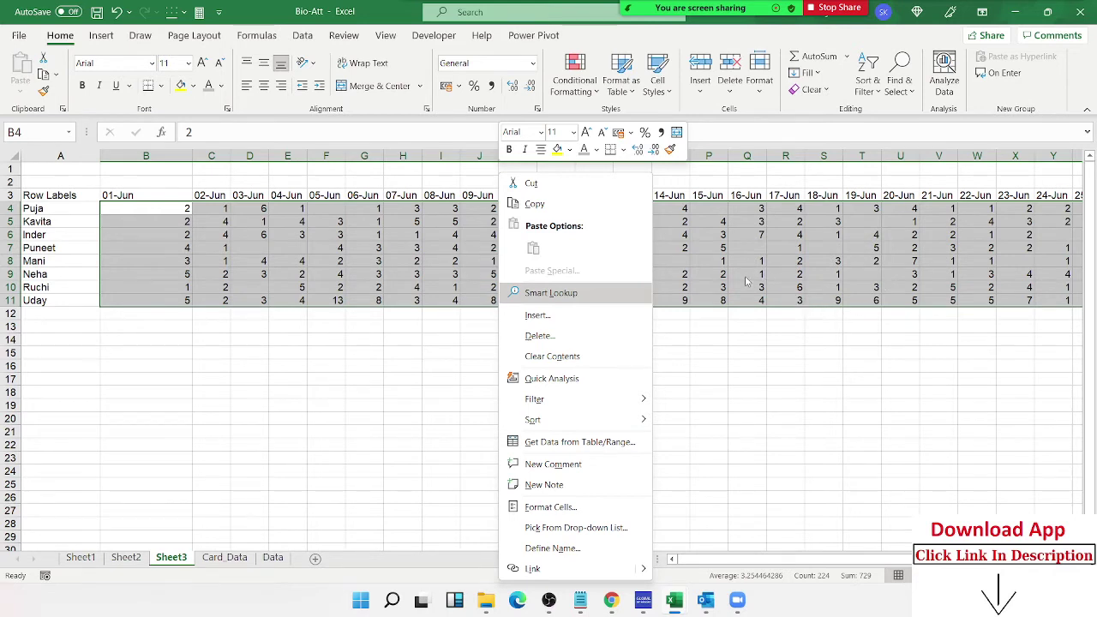
click(550, 506)
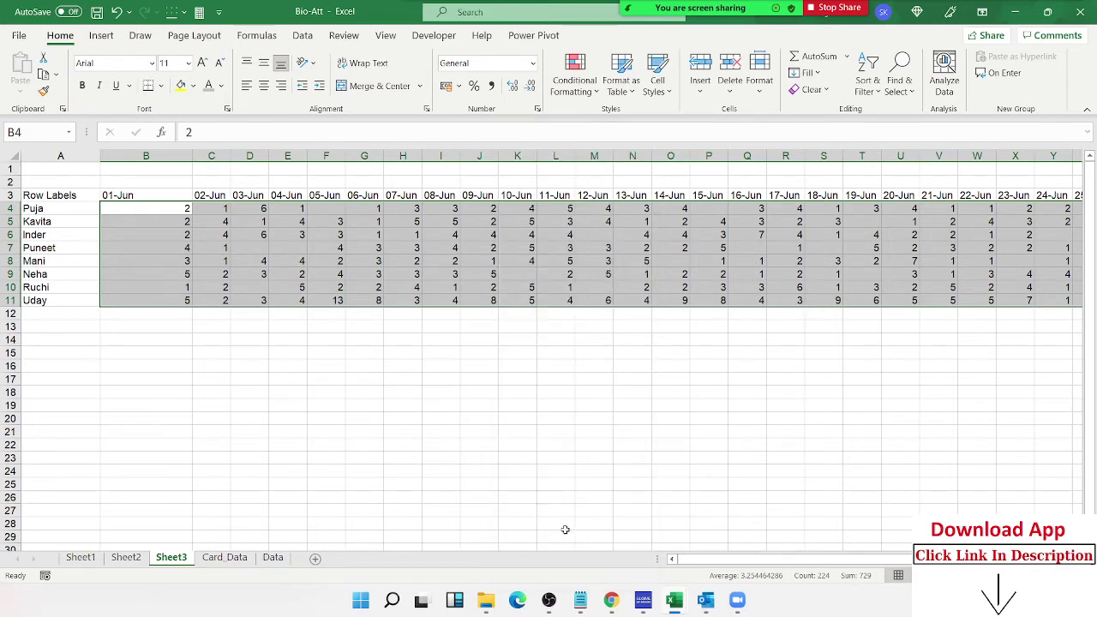
drag(479, 239, 697, 204)
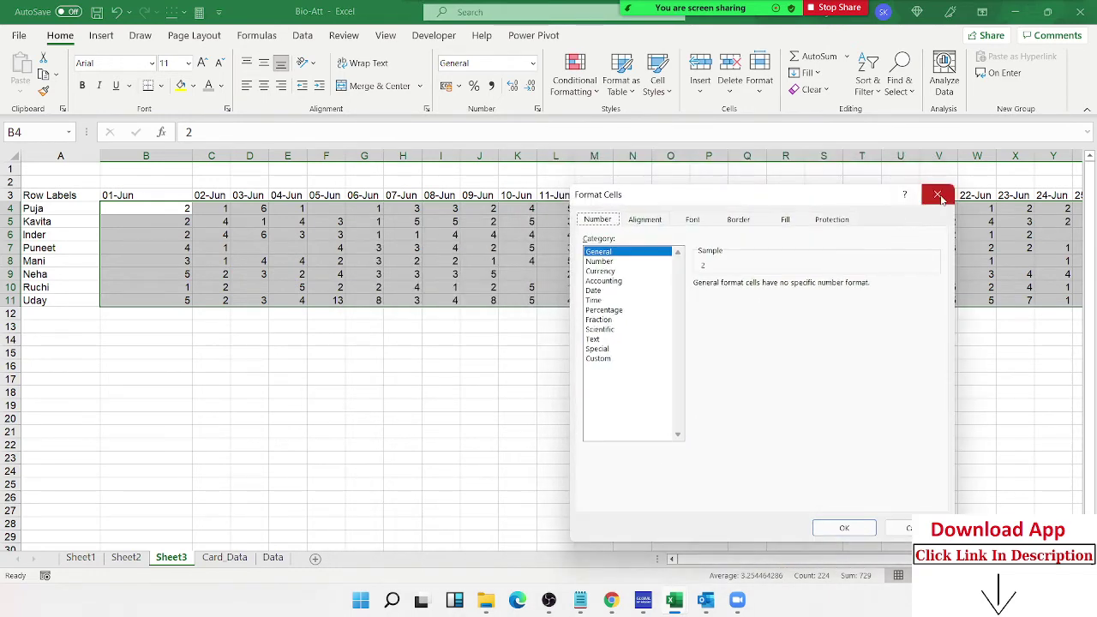
click(936, 194)
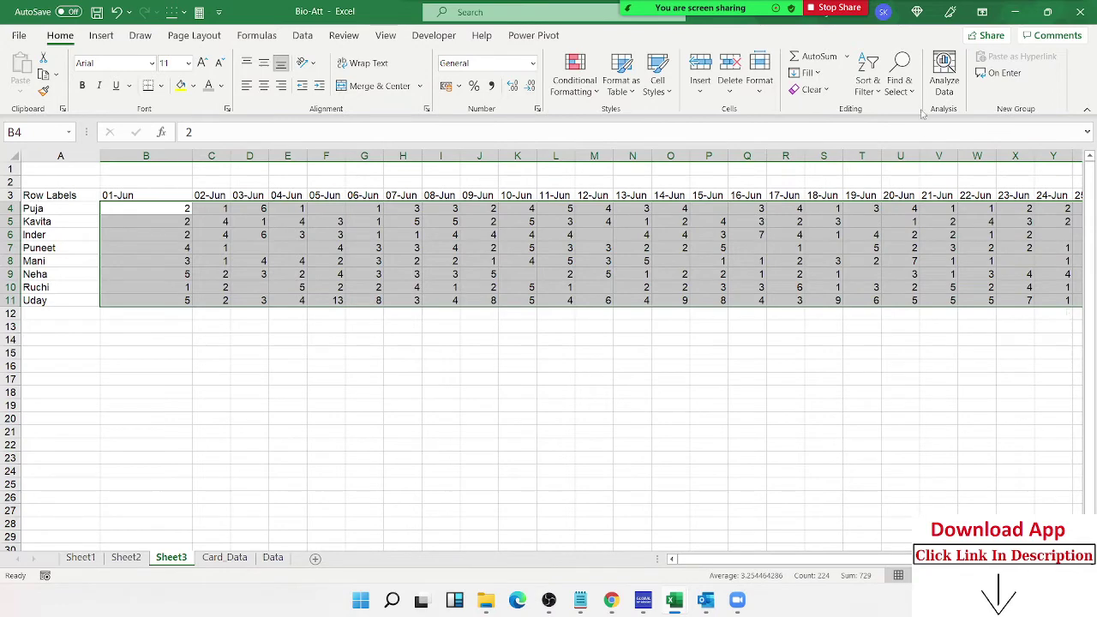
Step: Use Go To Special to select number constants only, excluding text and errors
click(910, 92)
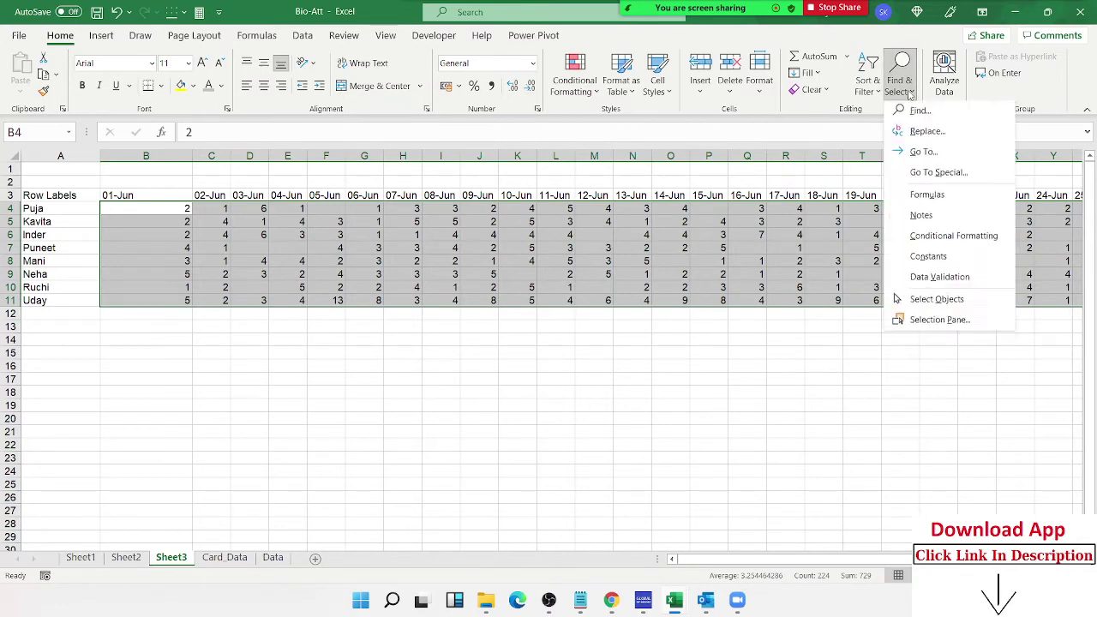
click(938, 173)
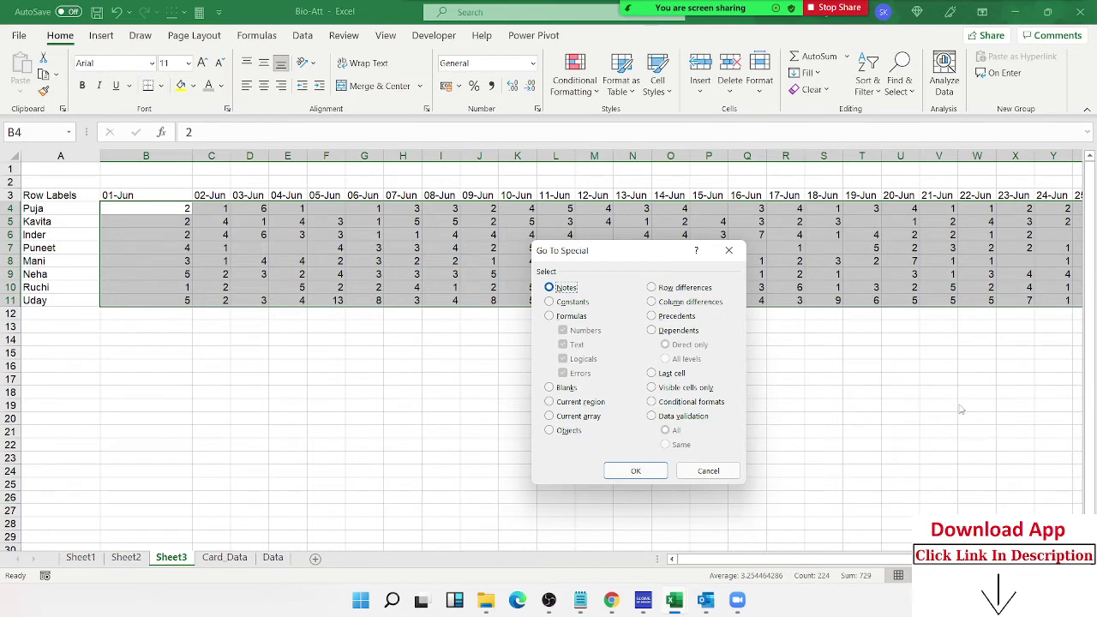
click(574, 305)
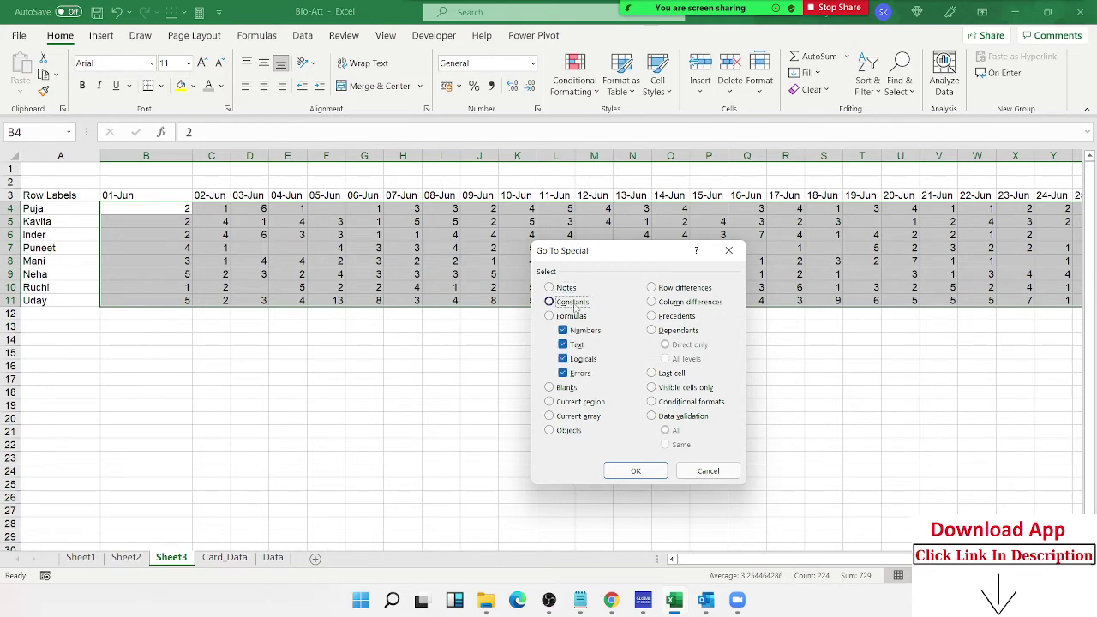
click(564, 345)
click(563, 373)
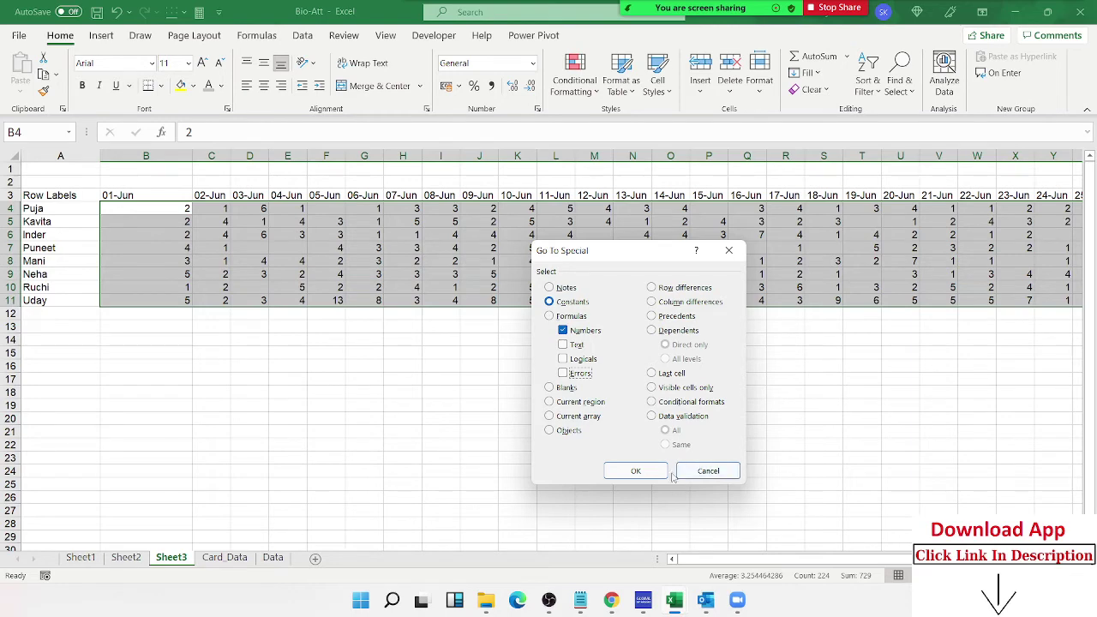
click(639, 472)
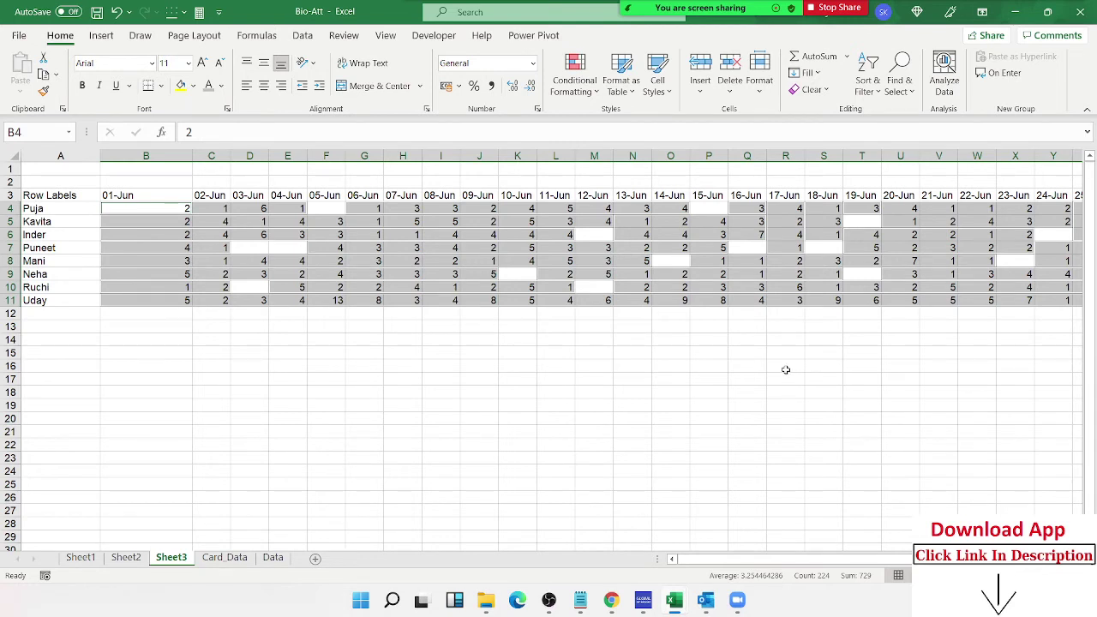
Step: Fill P into every selected number cell with Ctrl+Enter
text(P)
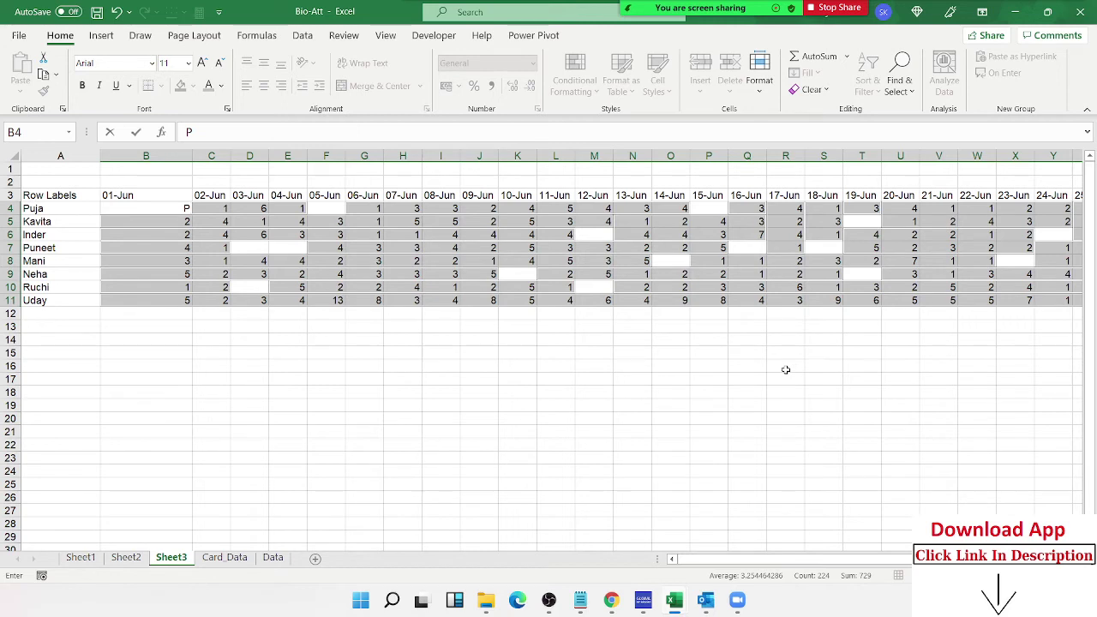
key(ctrl+Return)
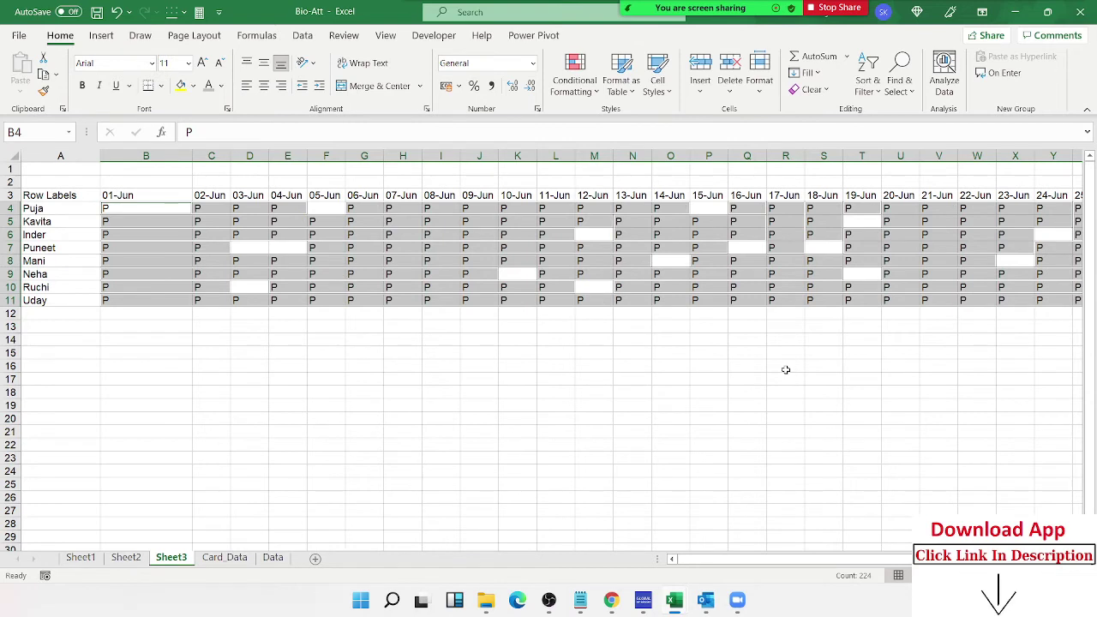
click(289, 291)
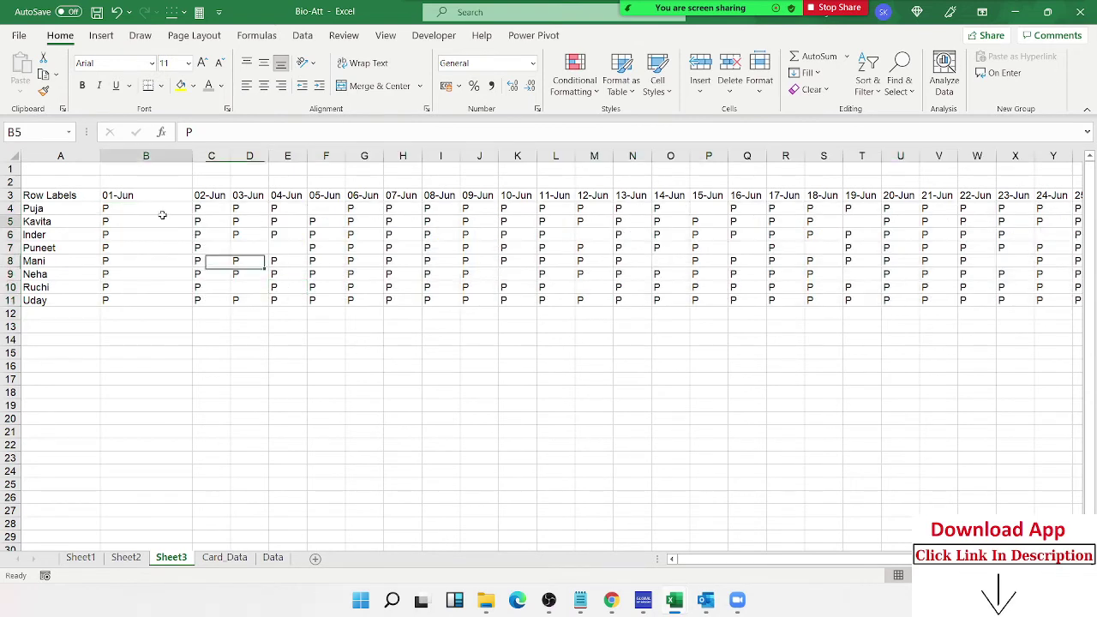
Step: Reselect the grid B4:AE11 across all employees and scroll back left
click(162, 218)
key(Up)
key(ctrl+shift+Right)
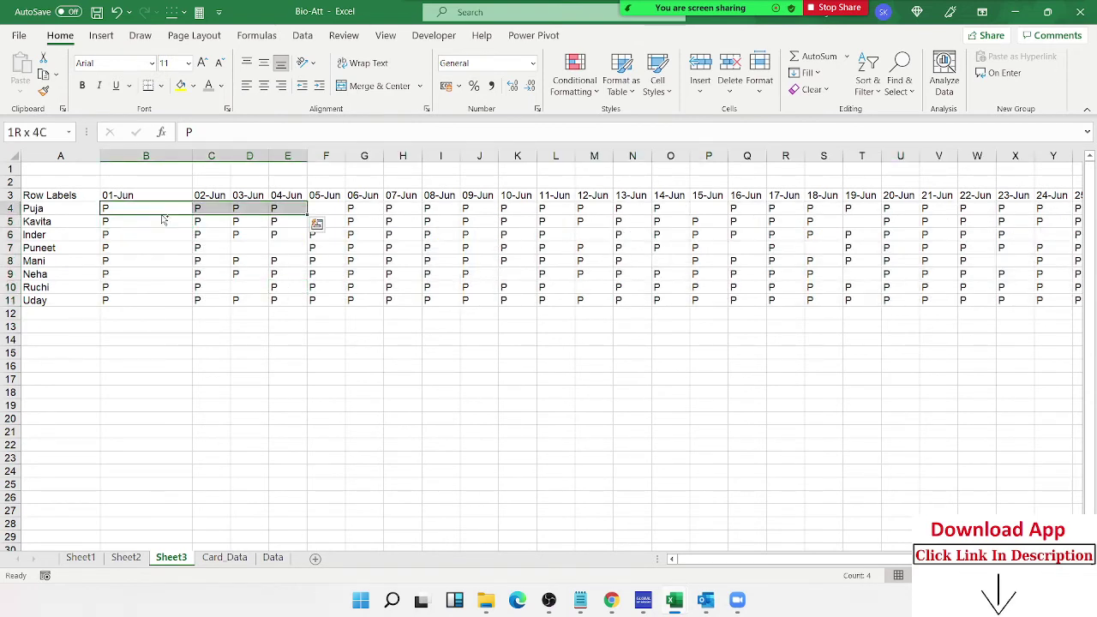
key(ctrl+shift+Right)
key(ctrl+shift+Right)
key(ctrl+shift+Right)
key(ctrl+shift+Right)
key(ctrl+shift+Right)
key(ctrl+shift+Right)
key(ctrl+shift+Left)
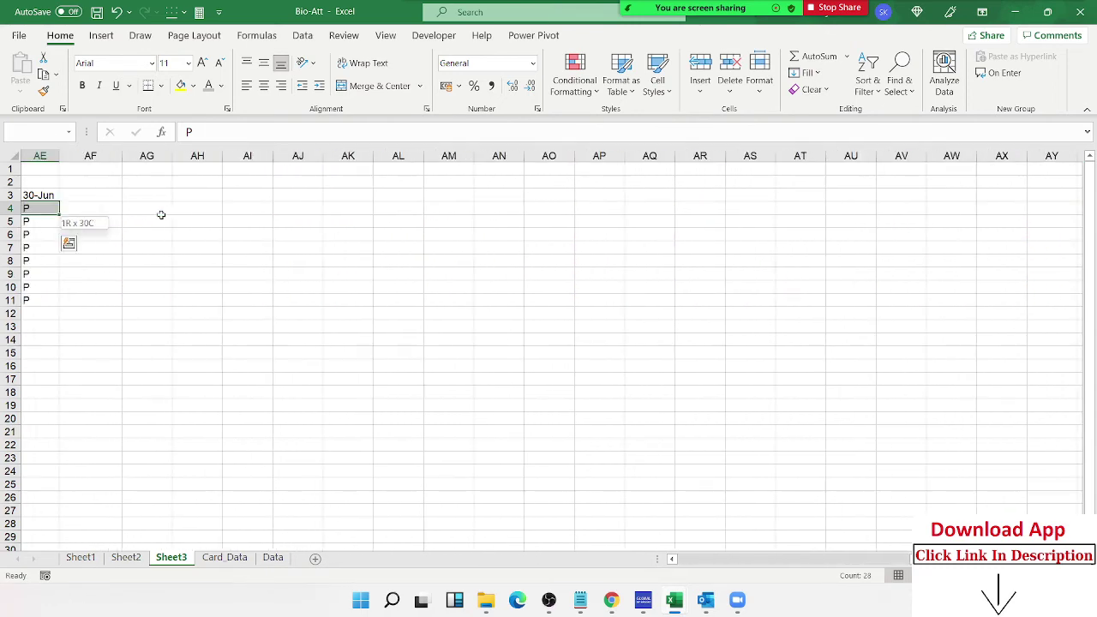
key(shift+Down)
key(shift+Down)
key(shift+Down)
key(shift+Down)
key(shift+Down)
key(shift+Down)
key(shift+Down)
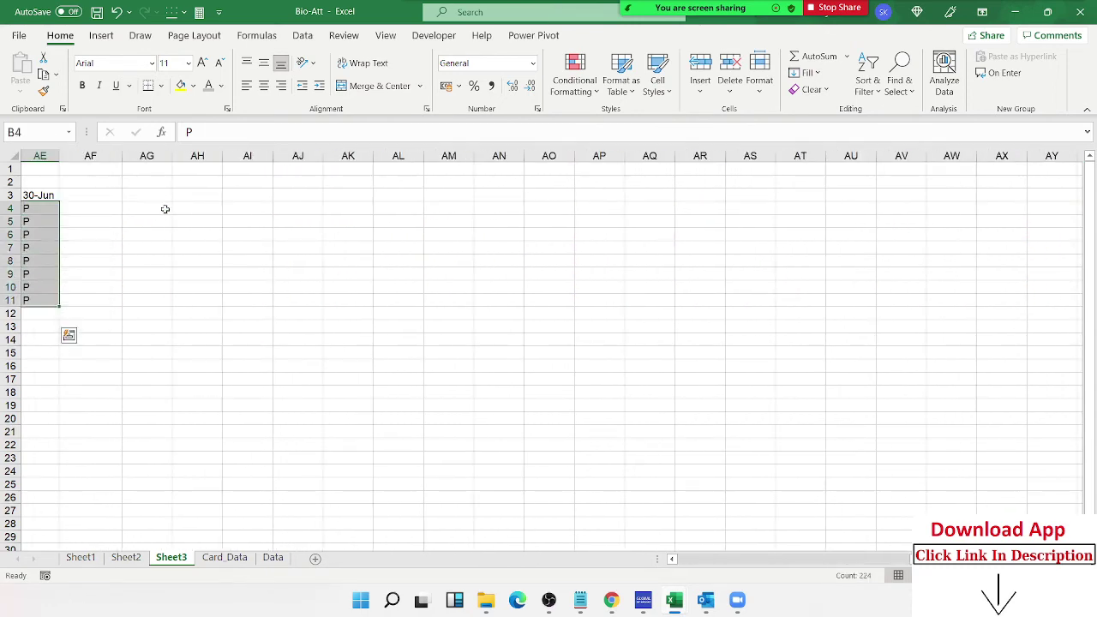
drag(702, 559, 698, 557)
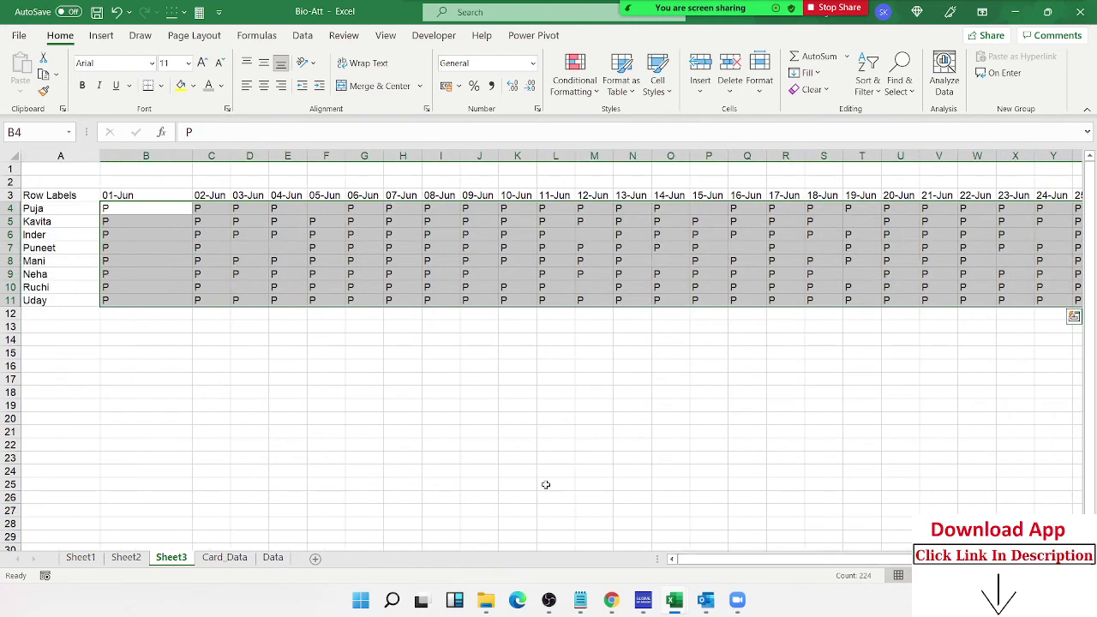
Step: Select the grid's empty cells via Ctrl+G, Special, Blanks
key(ctrl+g)
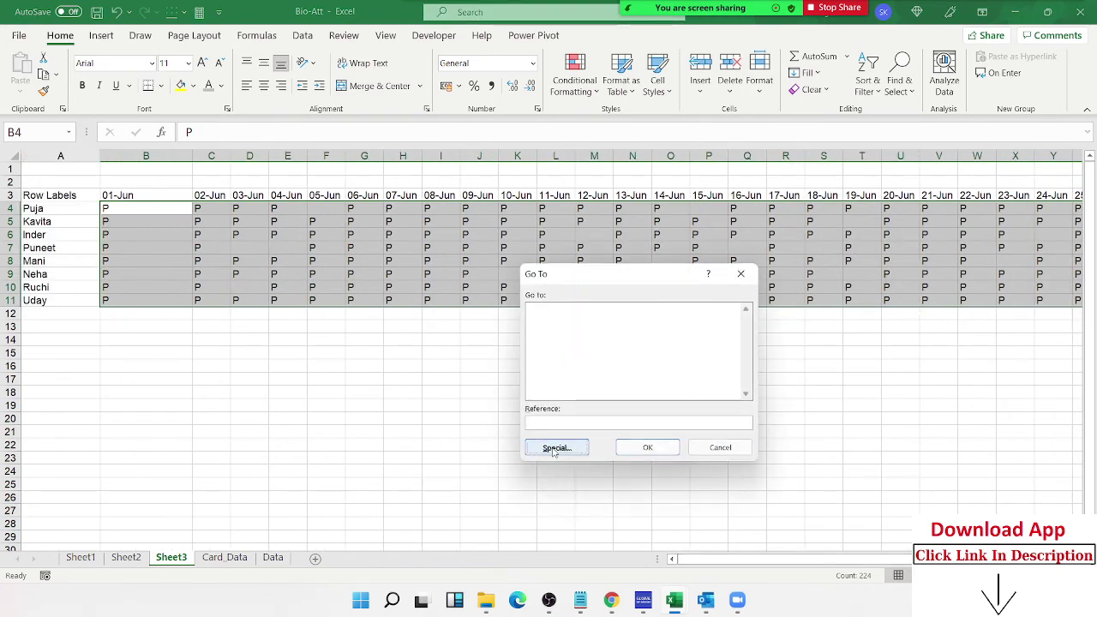
click(555, 448)
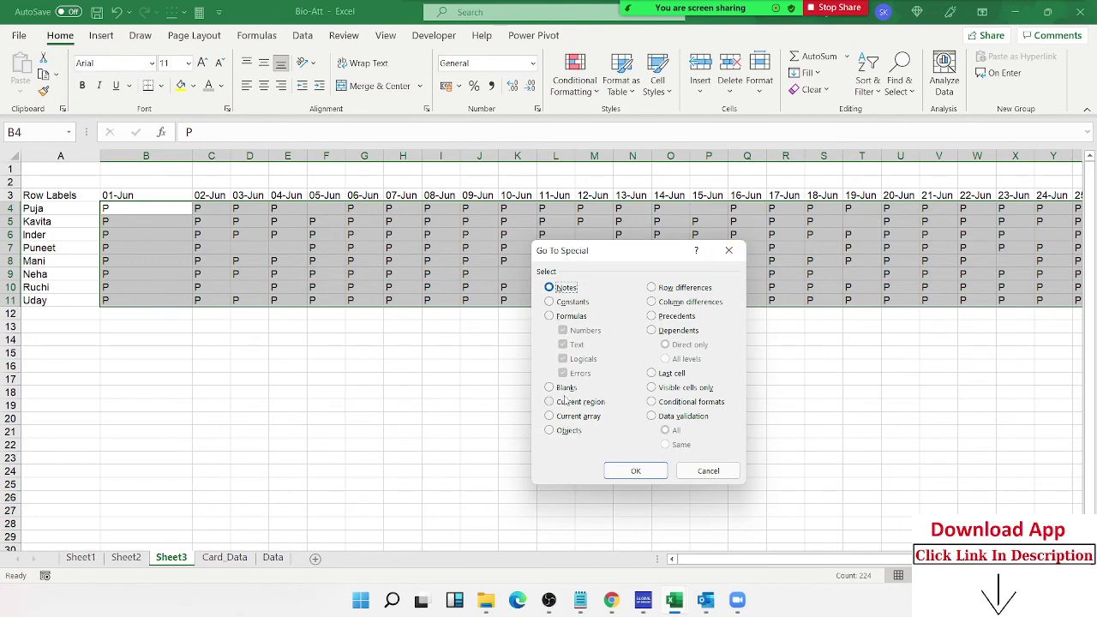
click(559, 390)
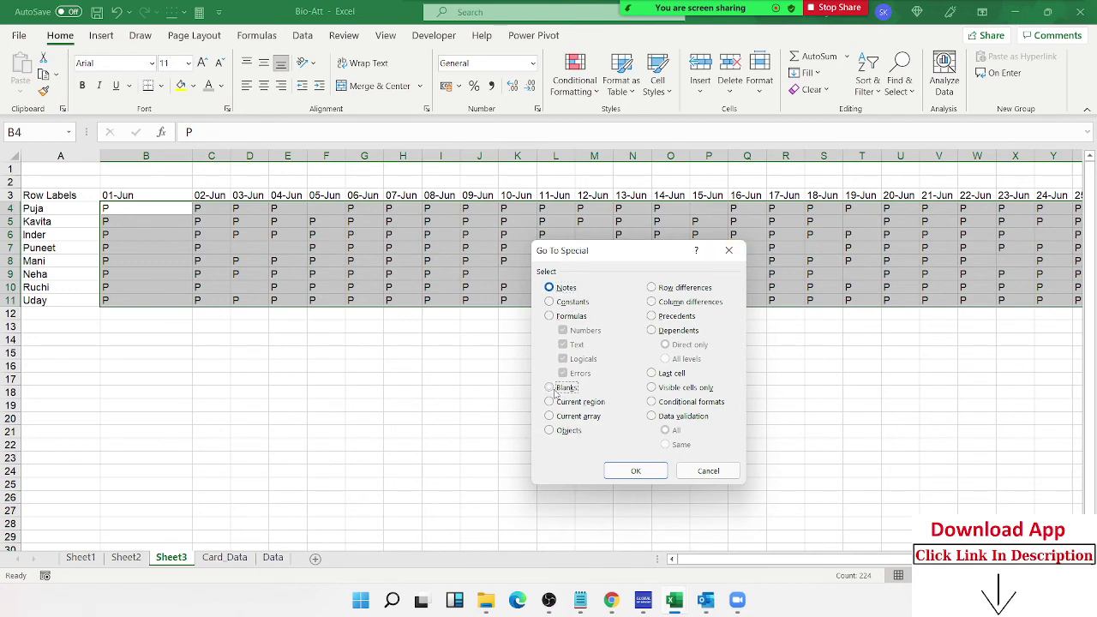
click(634, 471)
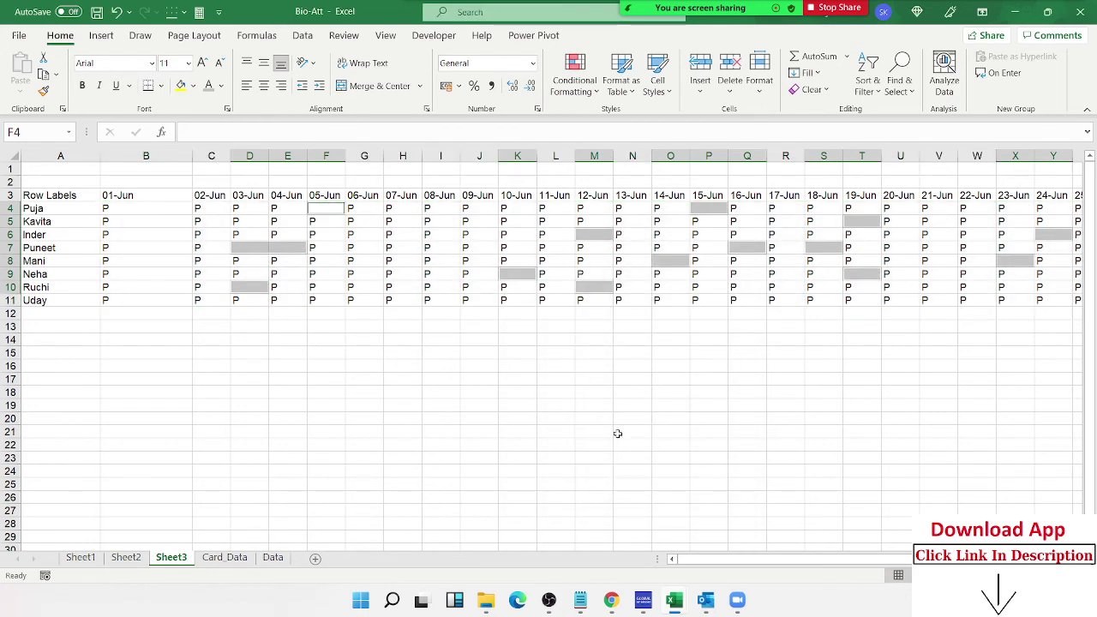
Step: Fill A into every selected blank attendance cell at once, then show Zoom's participant list
text(A)
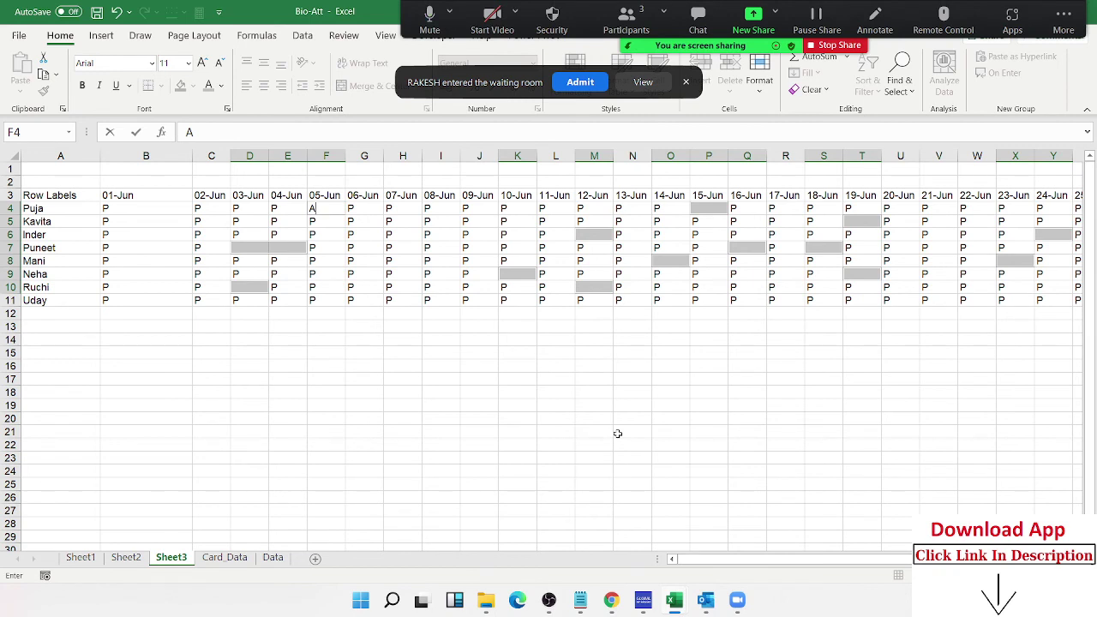
key(ctrl+Return)
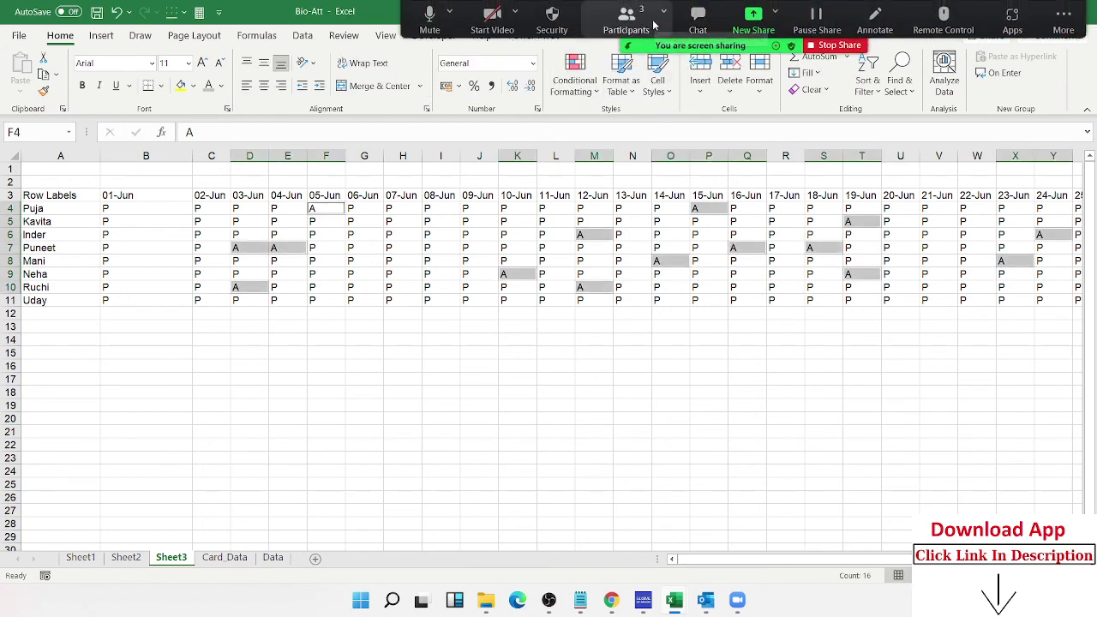
click(649, 22)
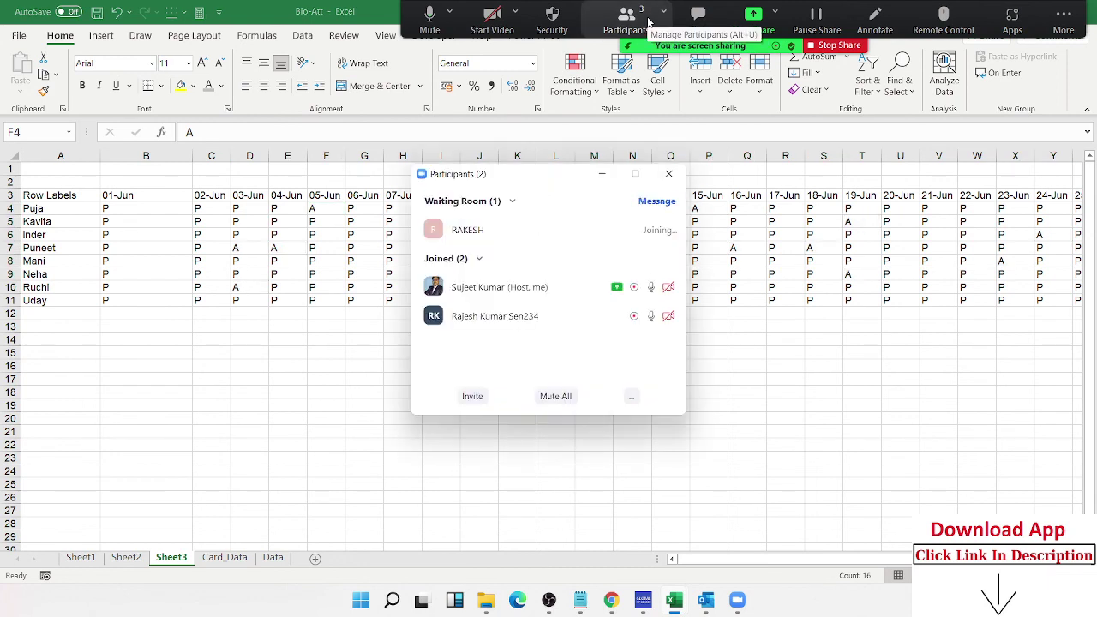